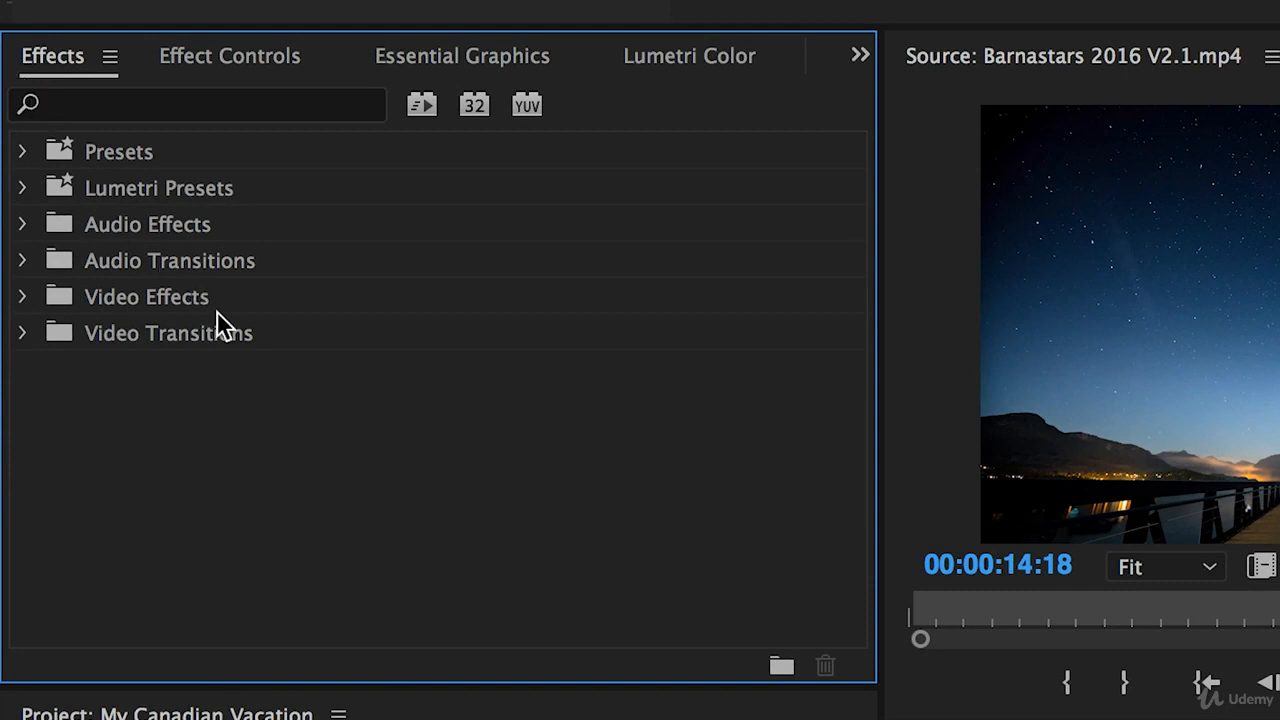
- Expand the Video Transitions folder and look through its categories from 3D Motion to Zoom
click(260, 338)
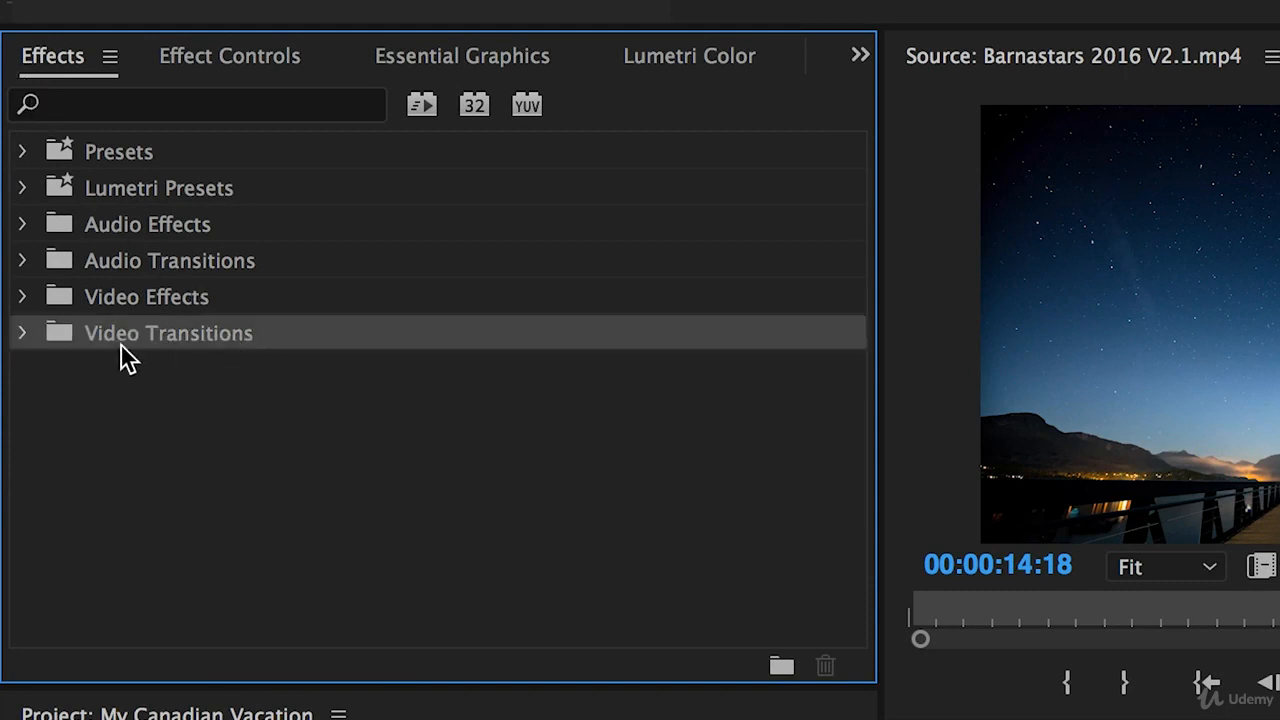
click(24, 335)
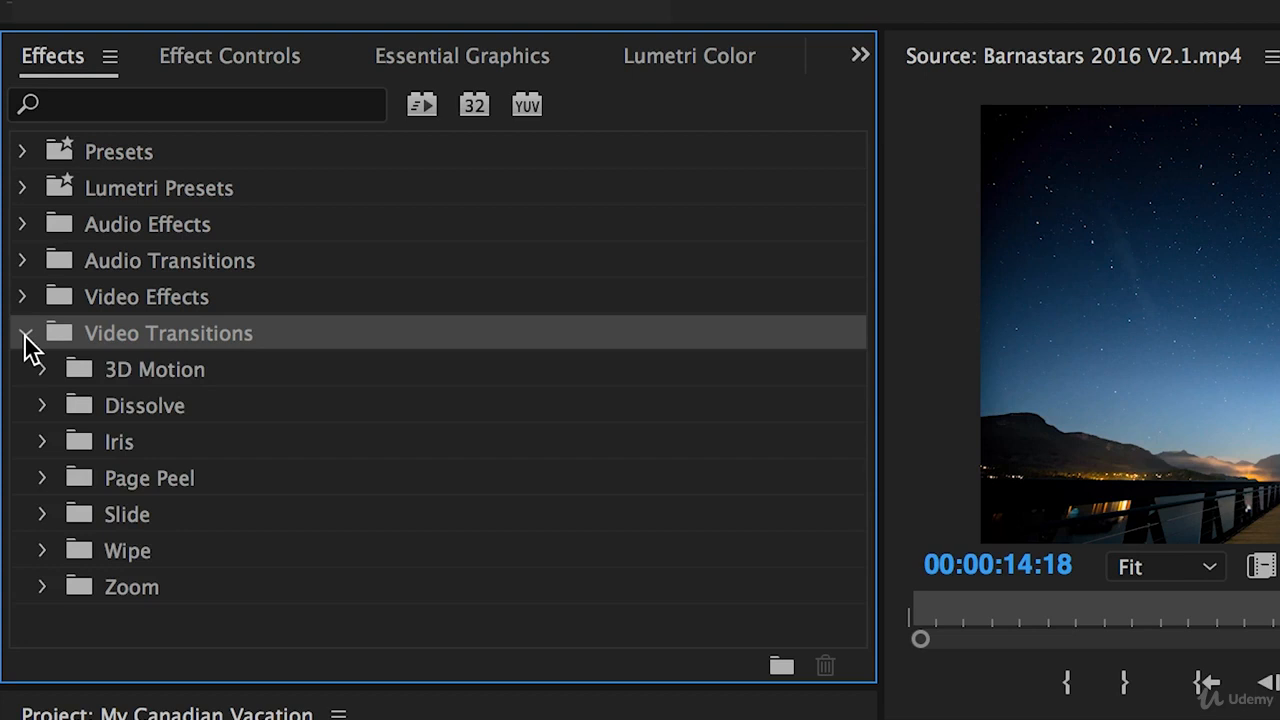
click(225, 370)
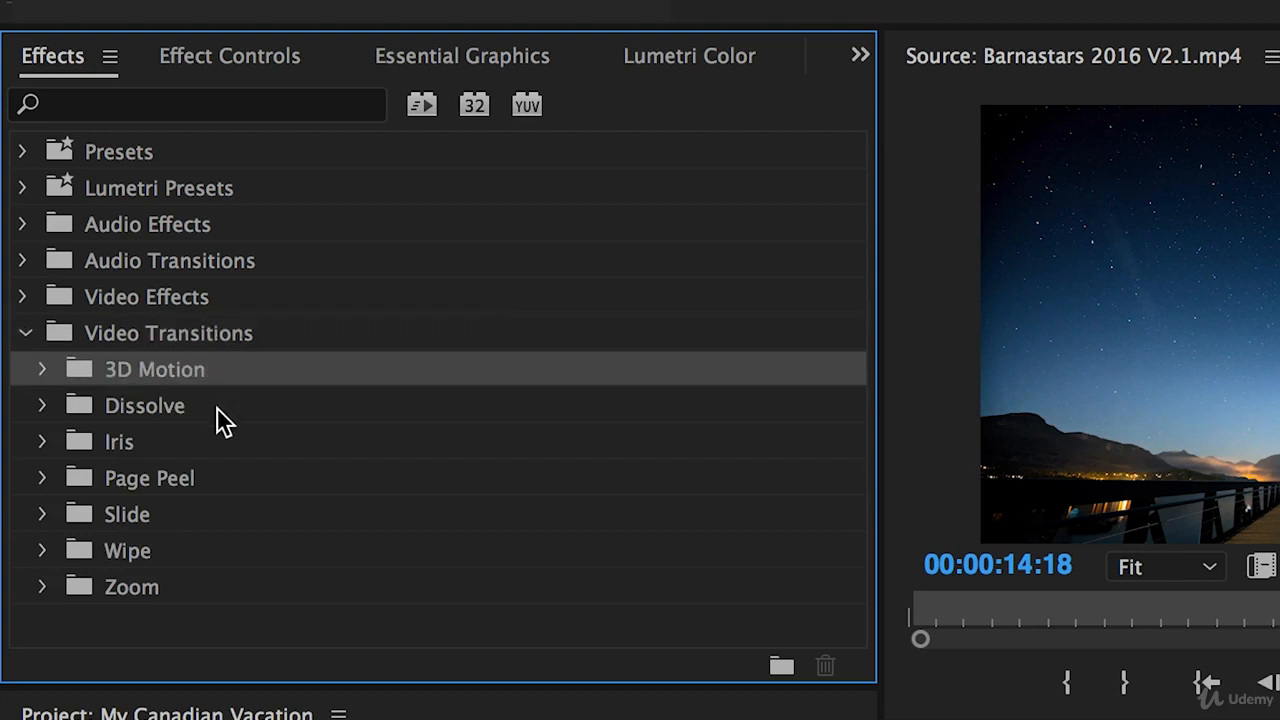
click(220, 443)
click(211, 476)
click(218, 516)
click(211, 554)
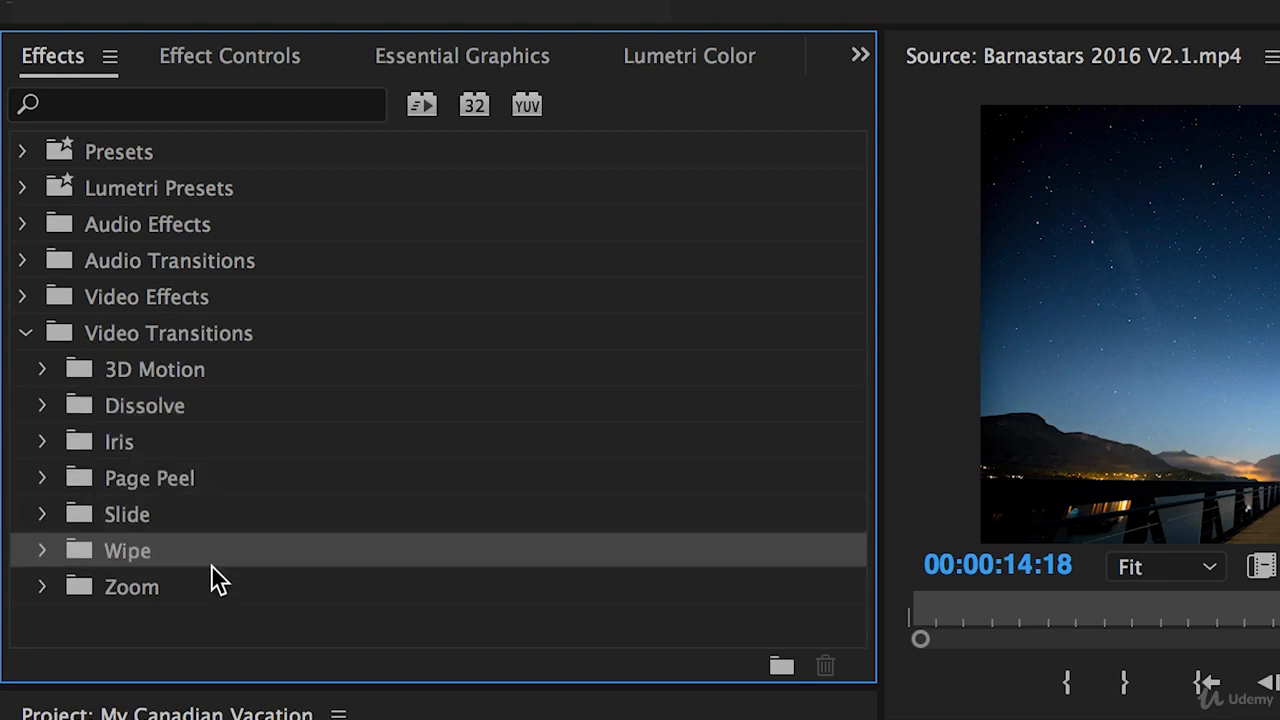
click(211, 587)
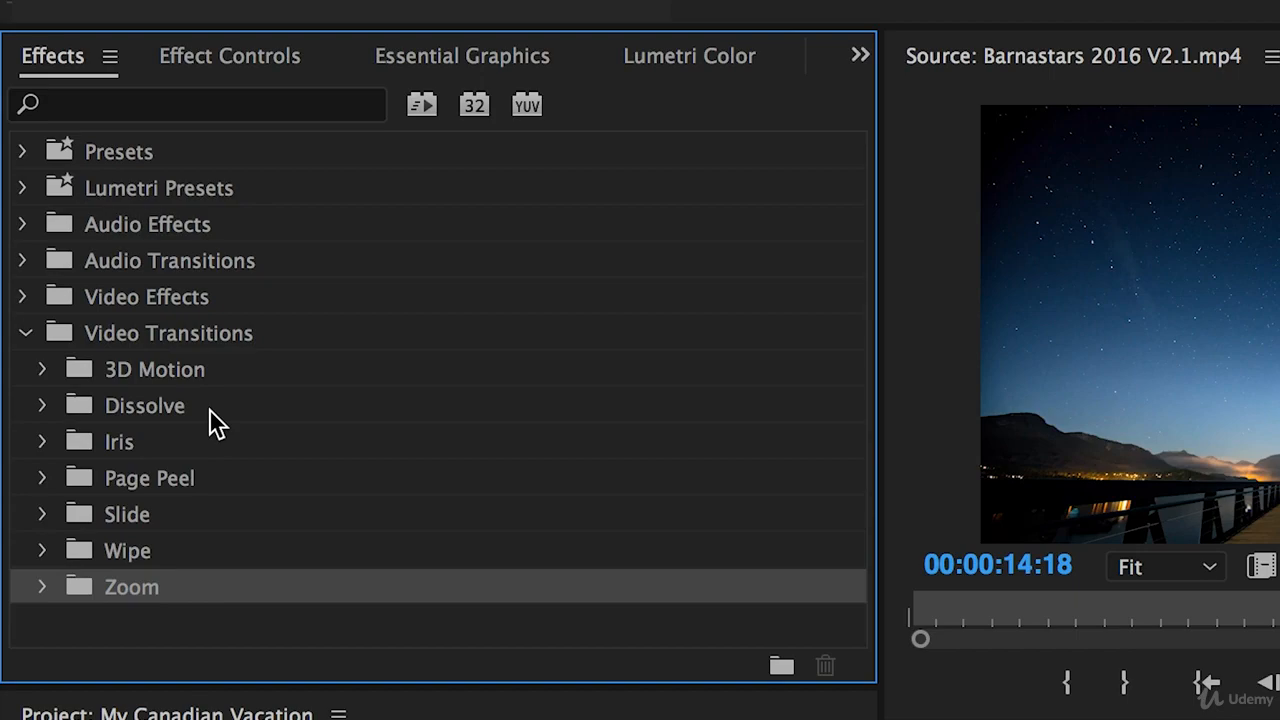
- Apply the Cross Dissolve transition between the A032_C042 and Whistler Train Wreck clips, and scrub across it
click(214, 422)
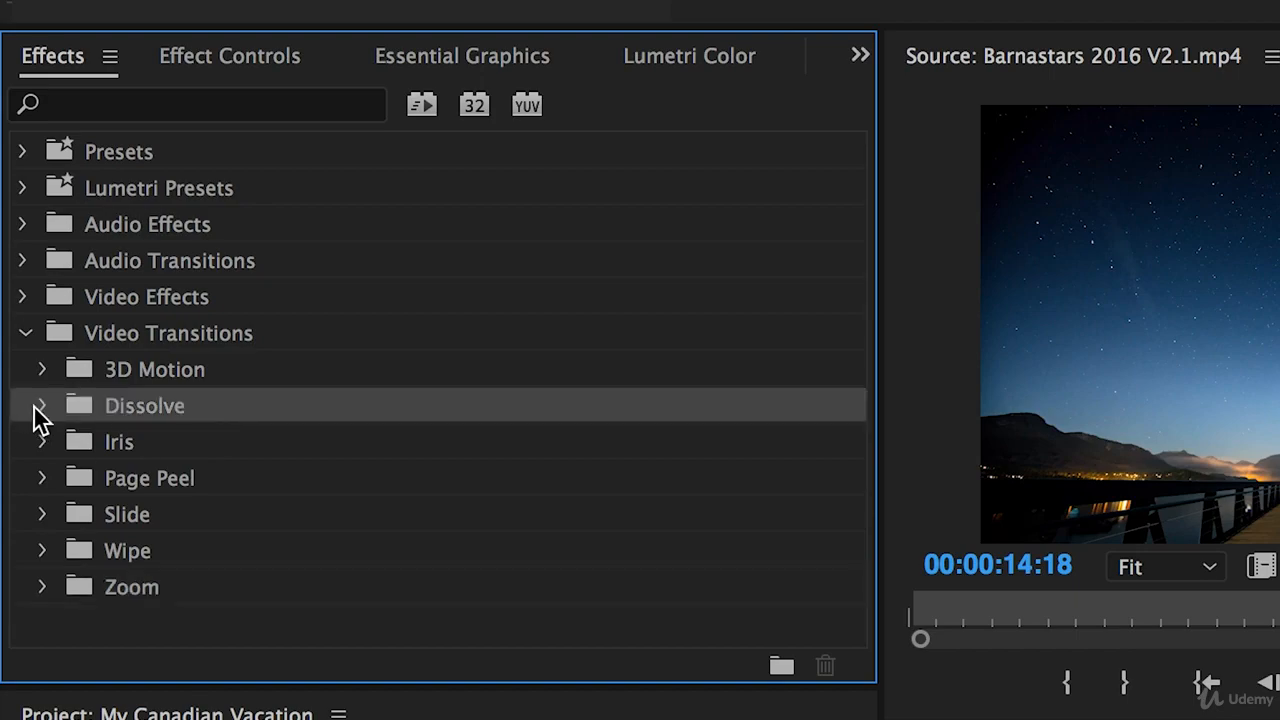
click(40, 412)
drag(177, 477, 1279, 719)
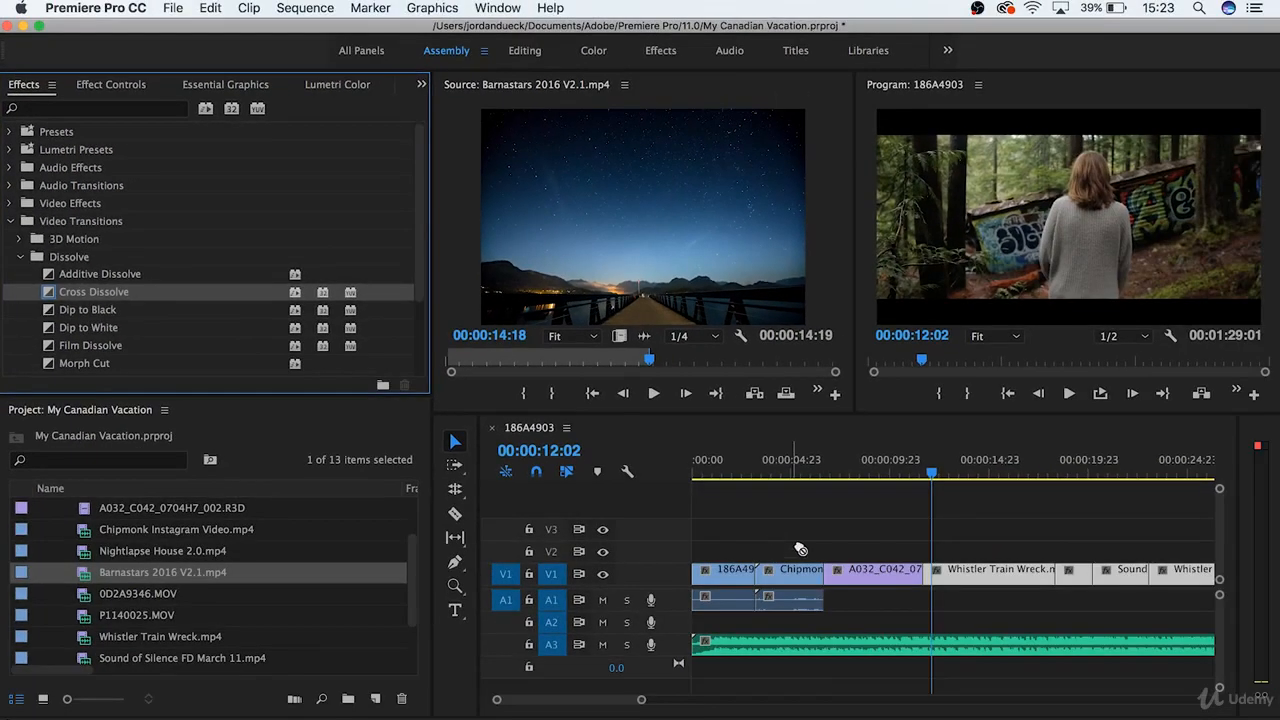
drag(912, 576, 923, 579)
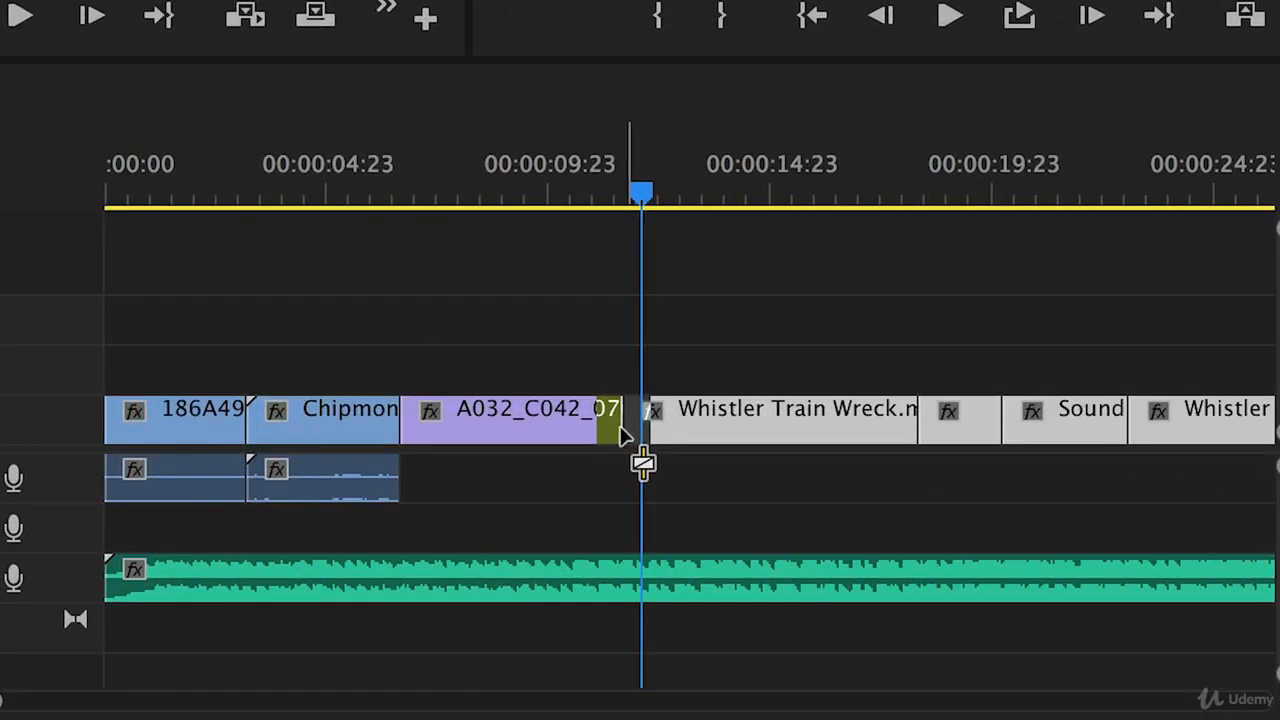
drag(622, 435, 636, 440)
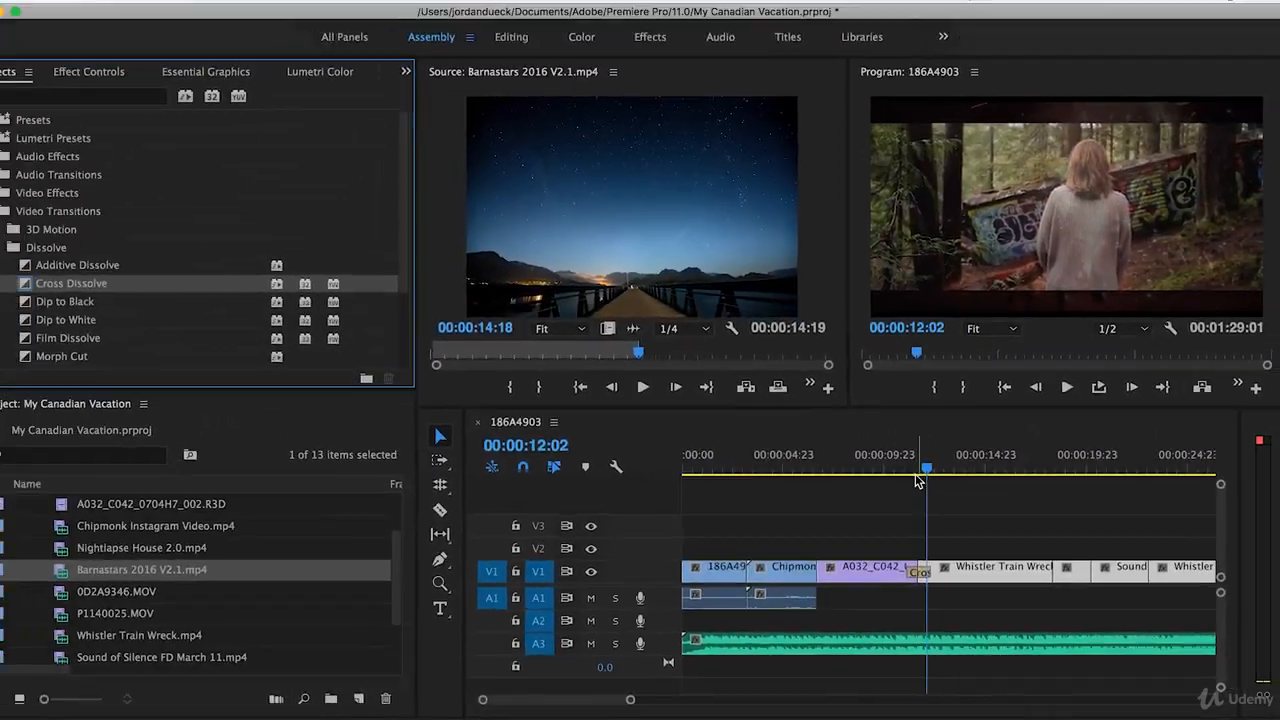
drag(916, 477, 941, 486)
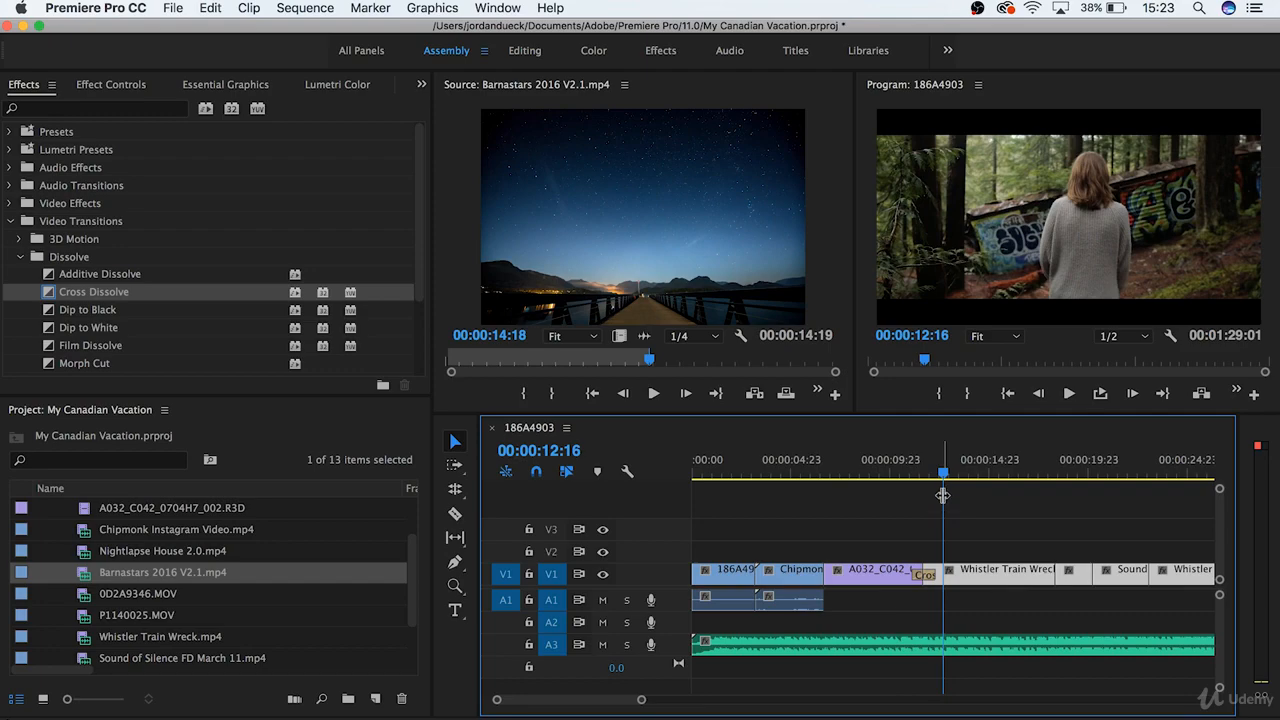
- Search the effects for "blur" and apply Gaussian Blur to the A032_C042 clip in the timeline
click(11, 221)
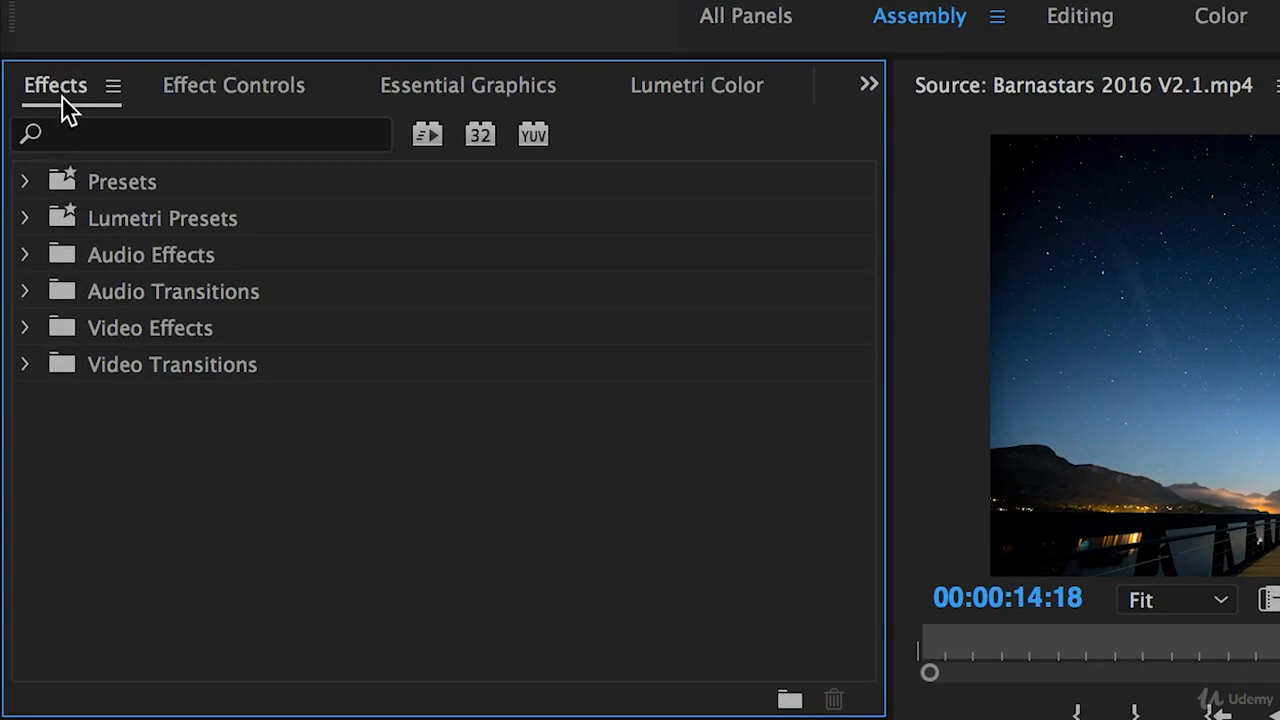
click(204, 134)
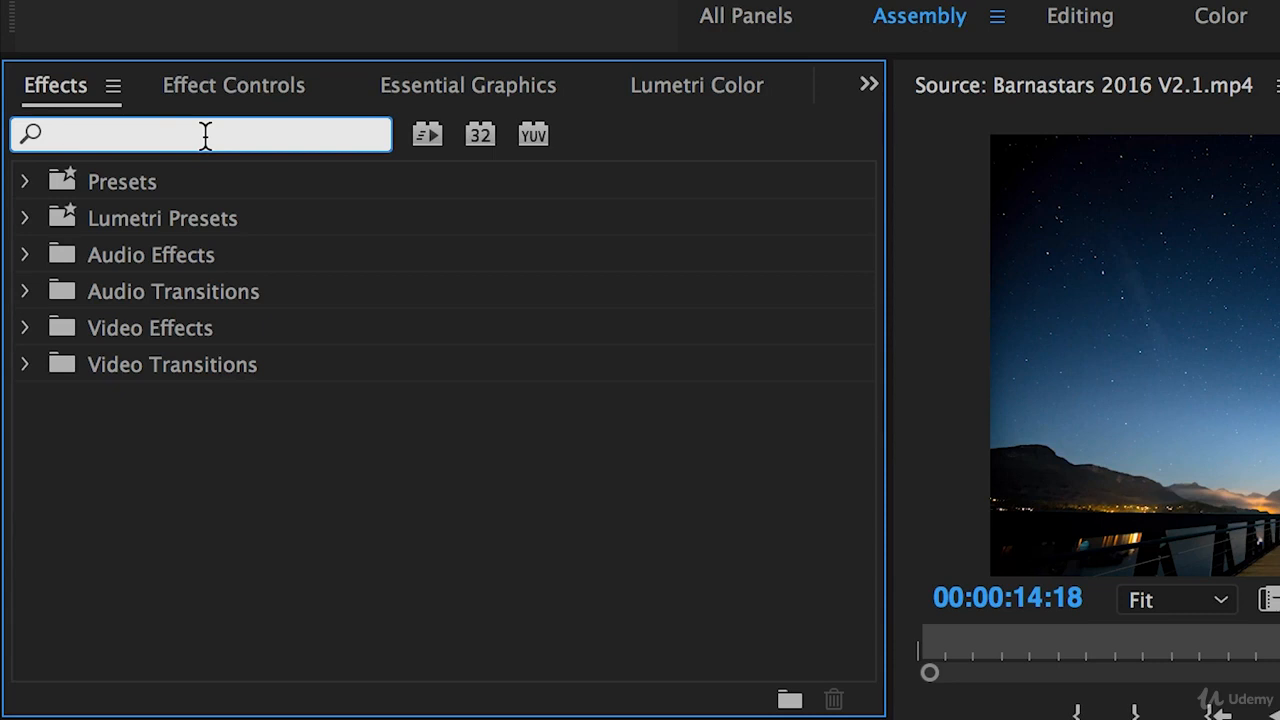
text(blur)
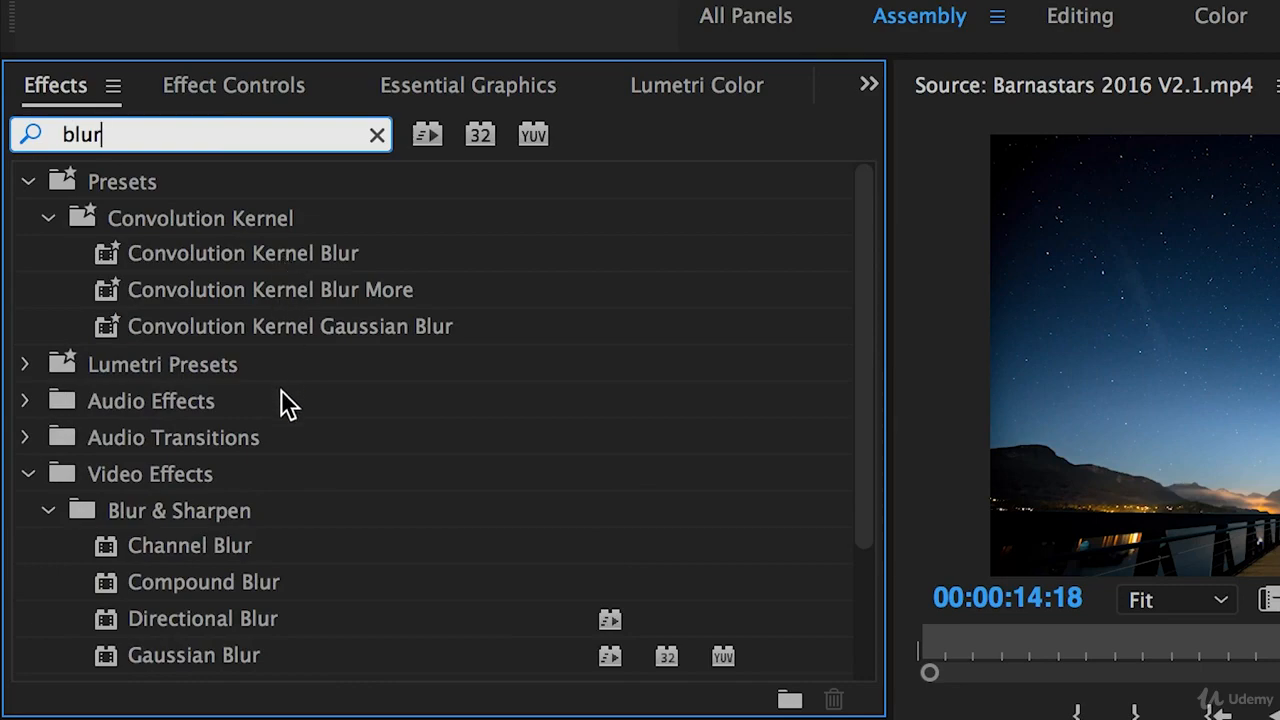
scroll(287, 404, down, 5)
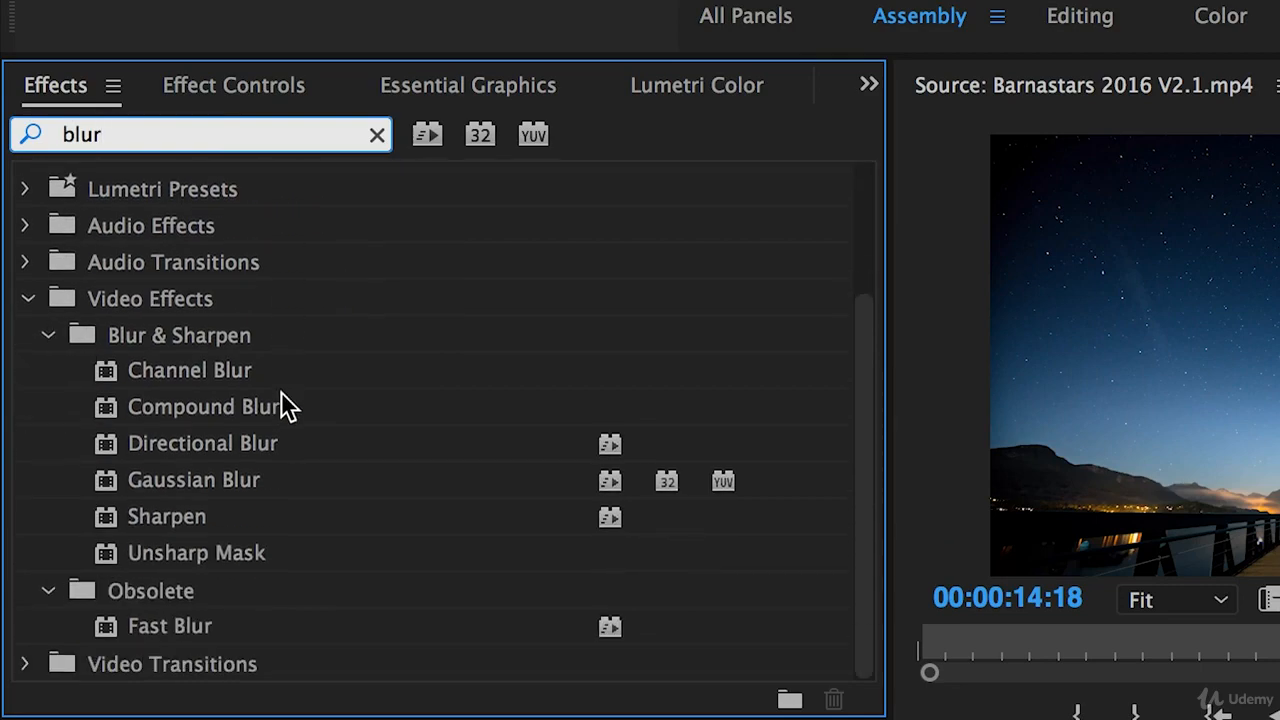
drag(193, 486, 1252, 719)
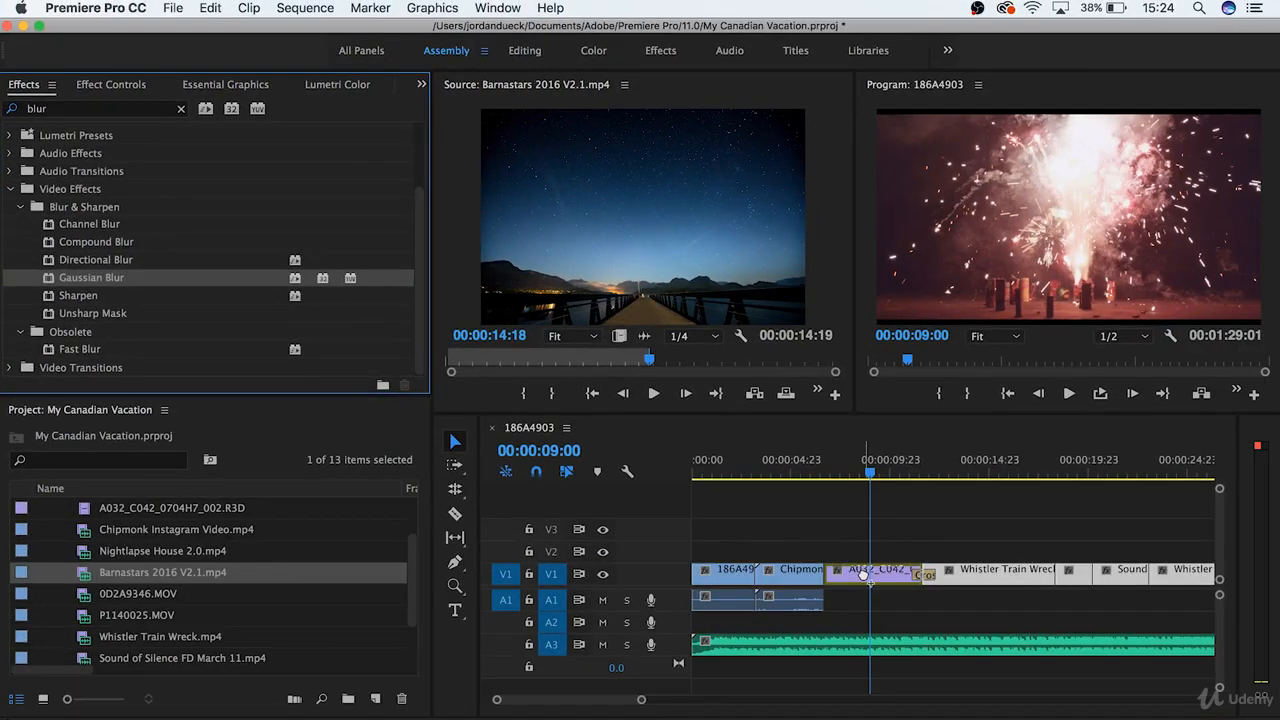
drag(862, 575, 862, 576)
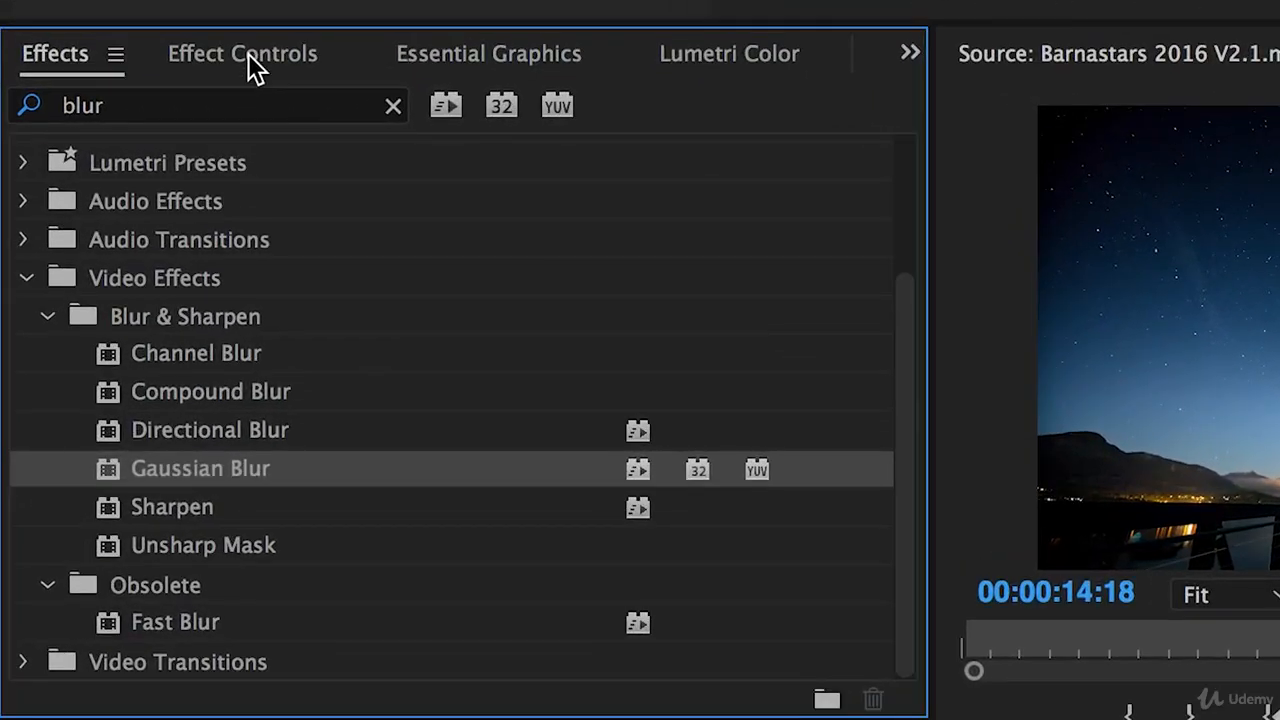
- Open the Effect Controls for the A032_C042 clip to show its Gaussian Blur settings
click(200, 64)
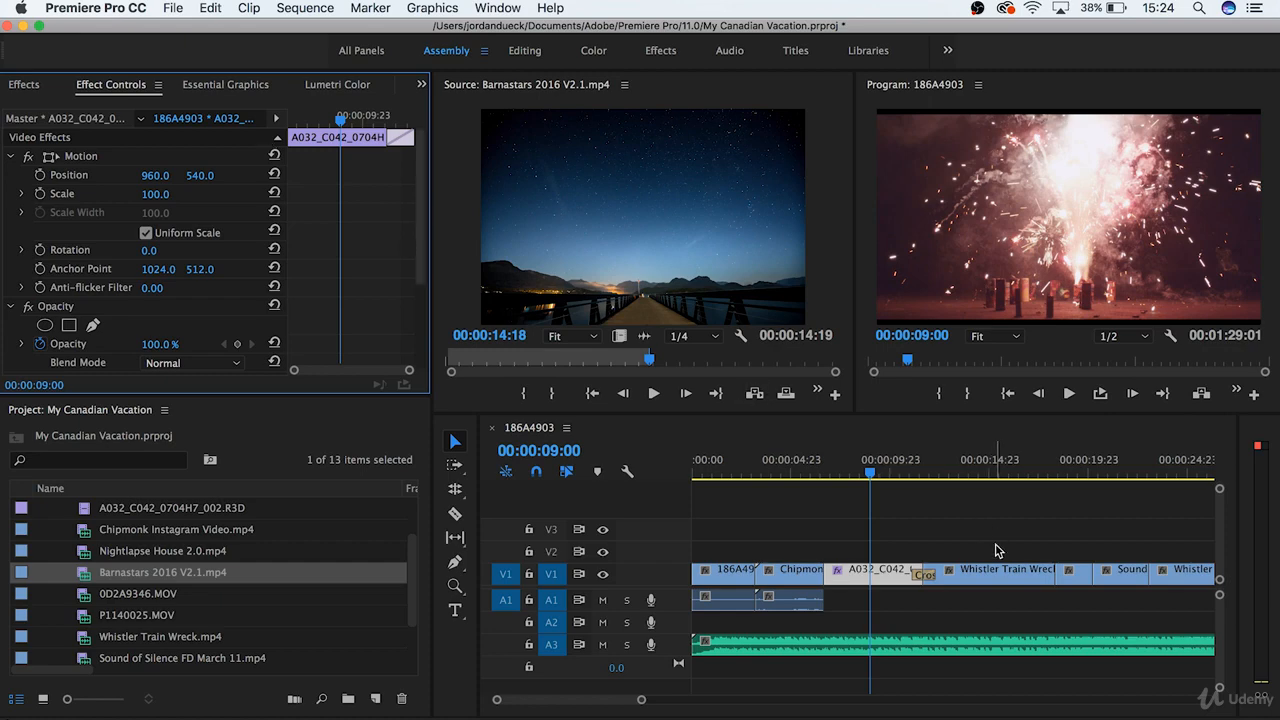
click(925, 553)
click(889, 577)
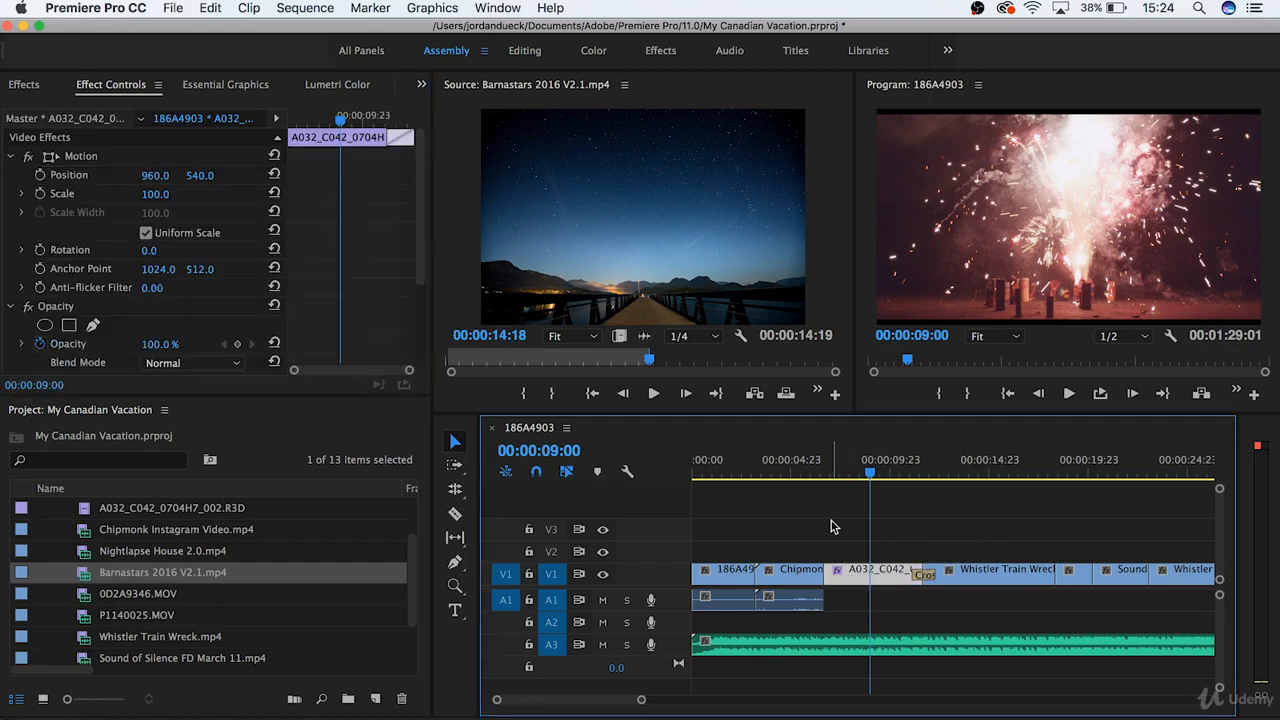
drag(833, 527, 897, 591)
click(493, 7)
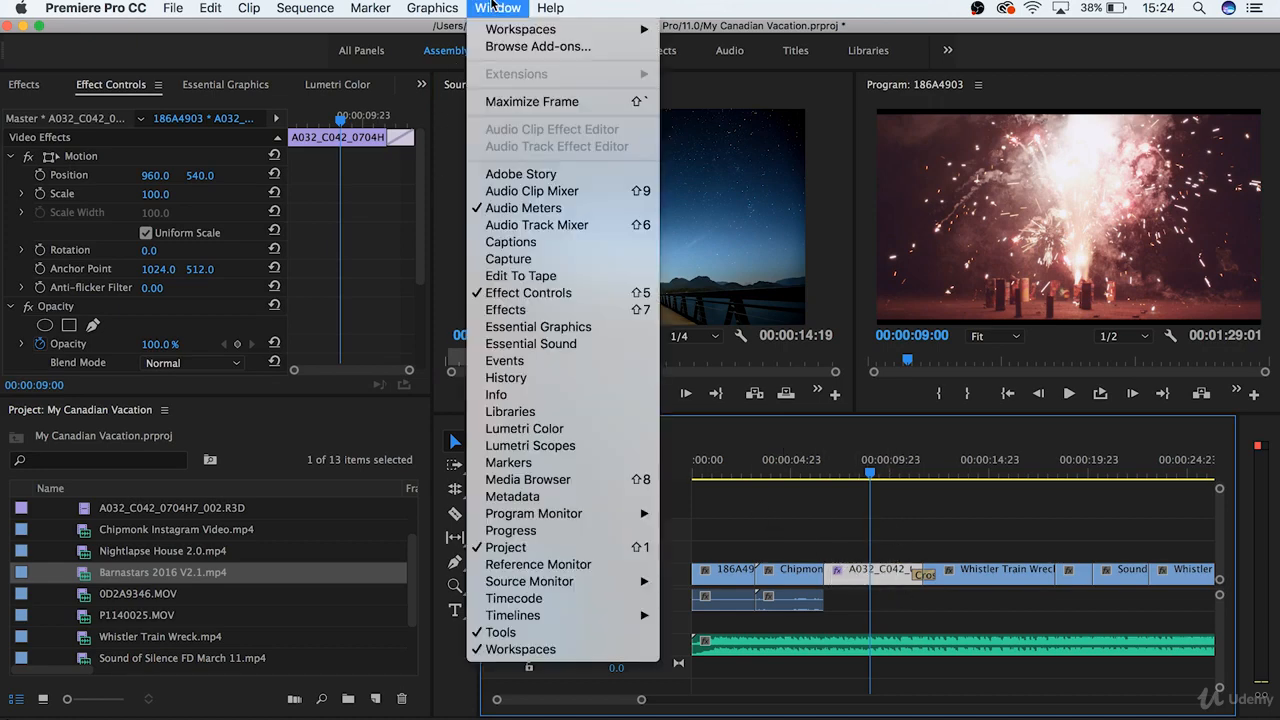
click(558, 296)
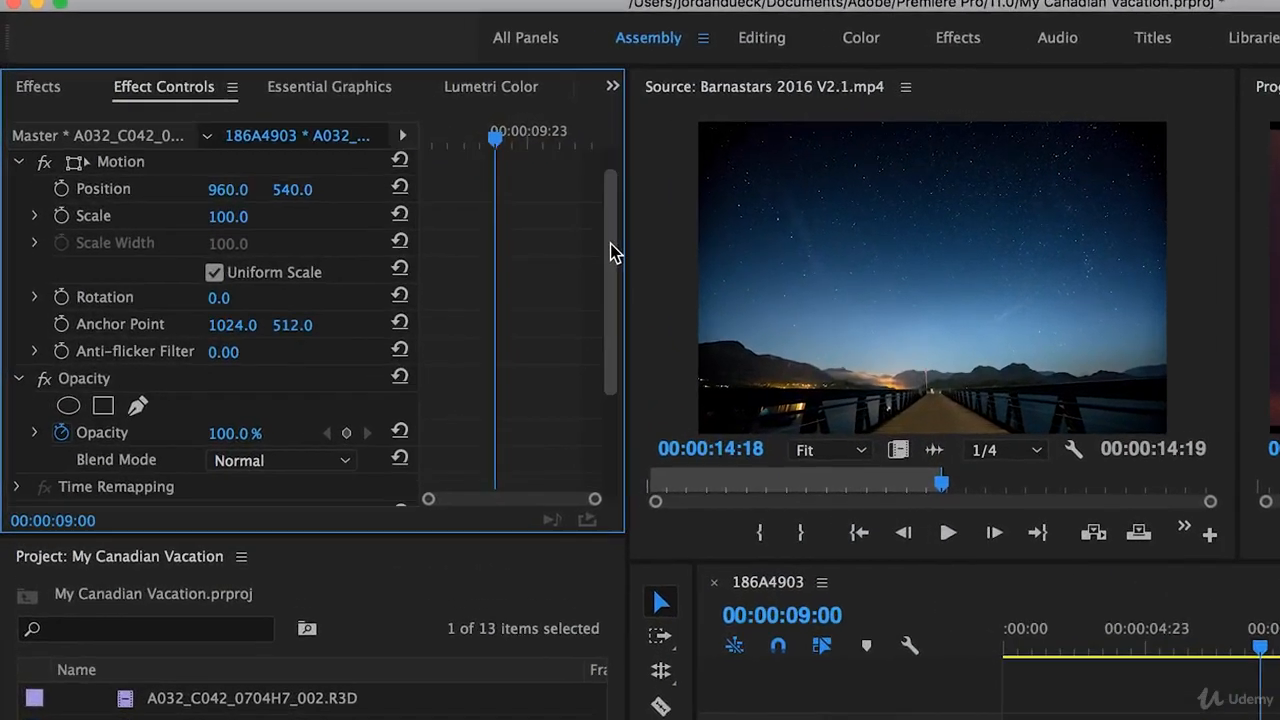
drag(614, 253, 618, 374)
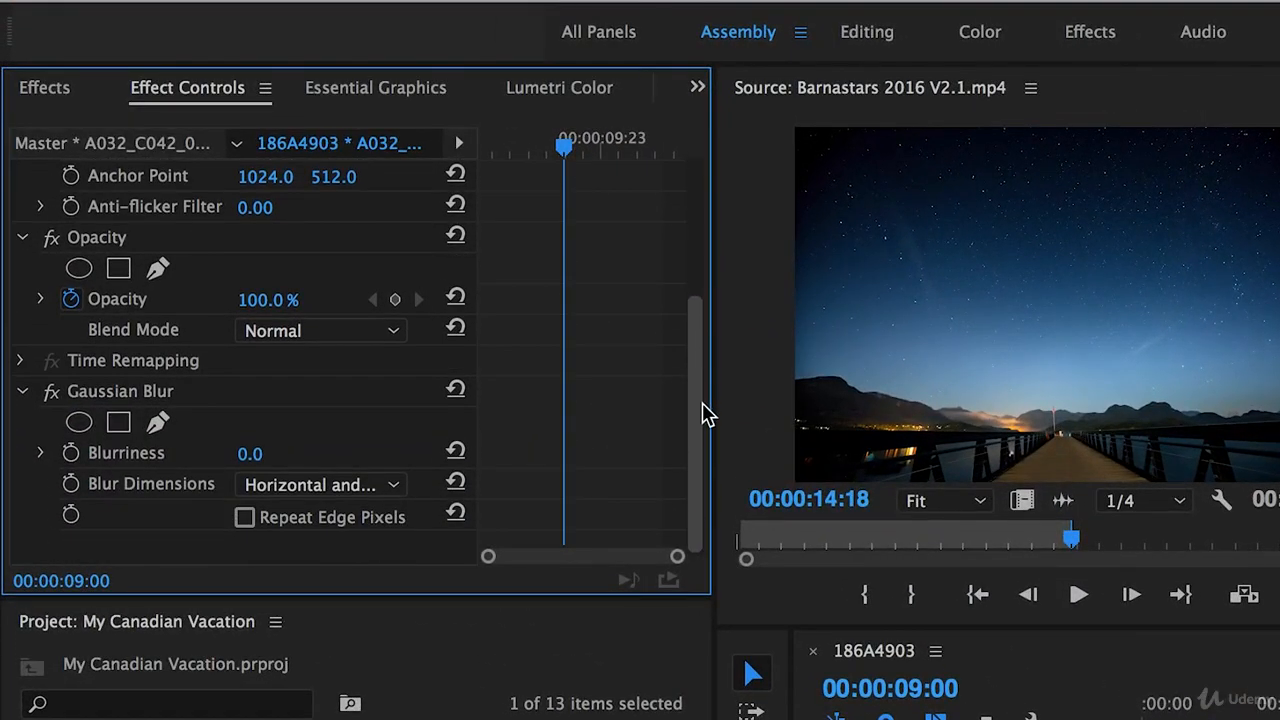
- Set the Gaussian Blur's Blurriness to 15
click(134, 360)
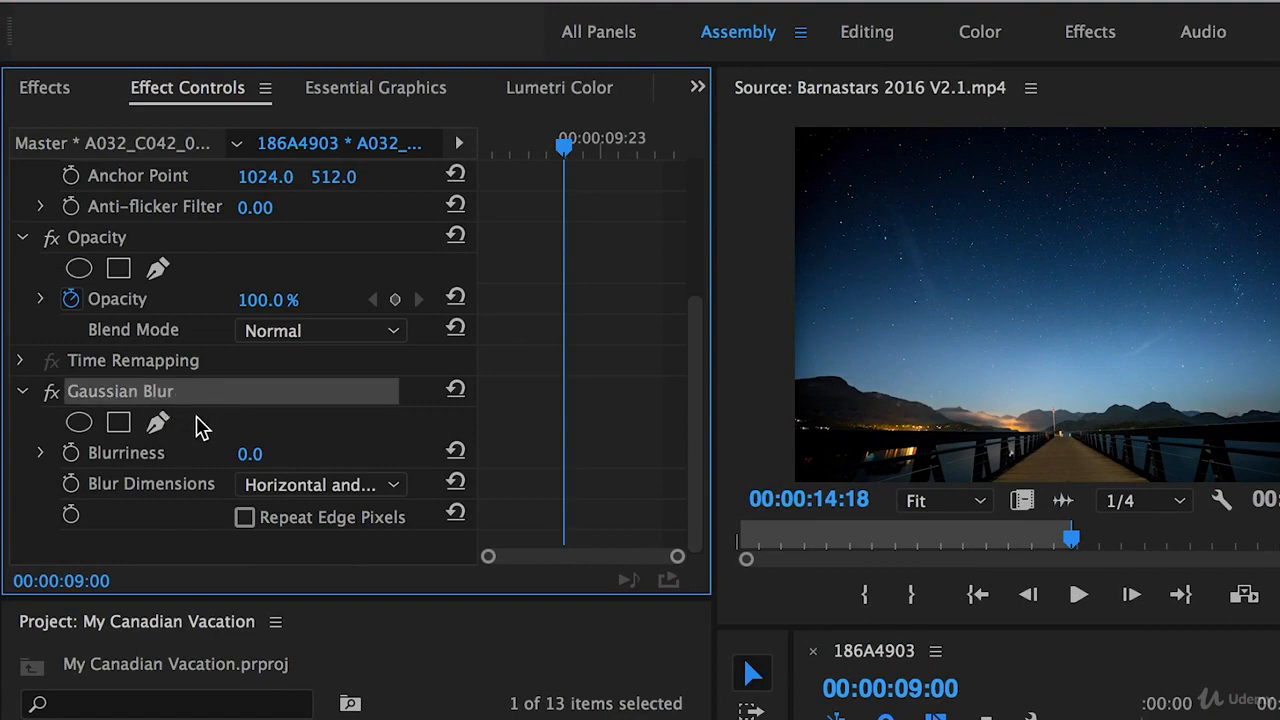
click(169, 455)
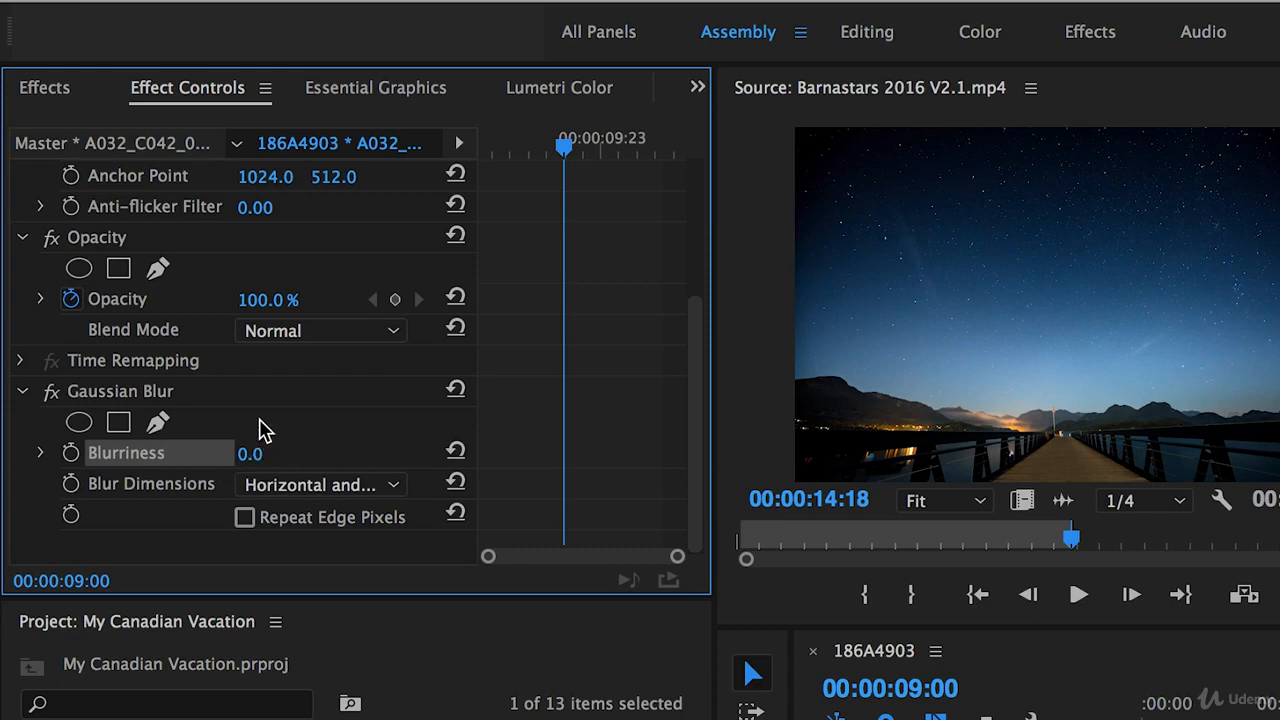
click(250, 455)
text(15)
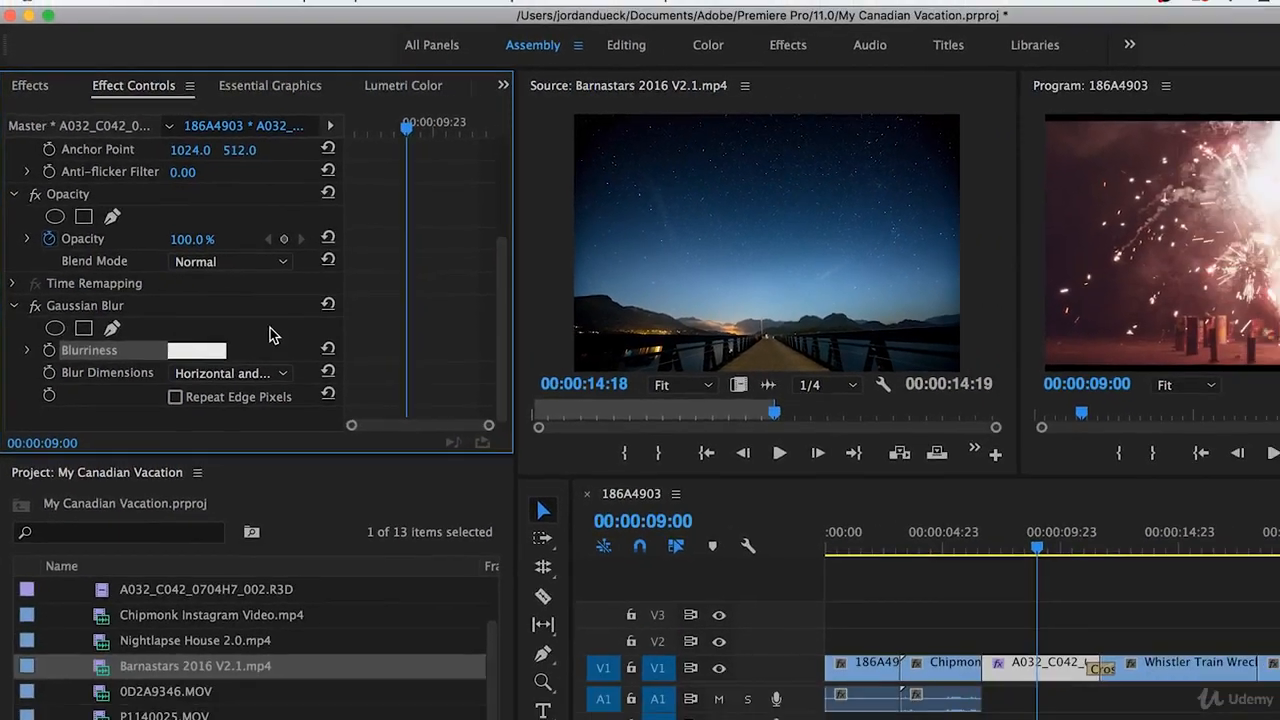
click(302, 367)
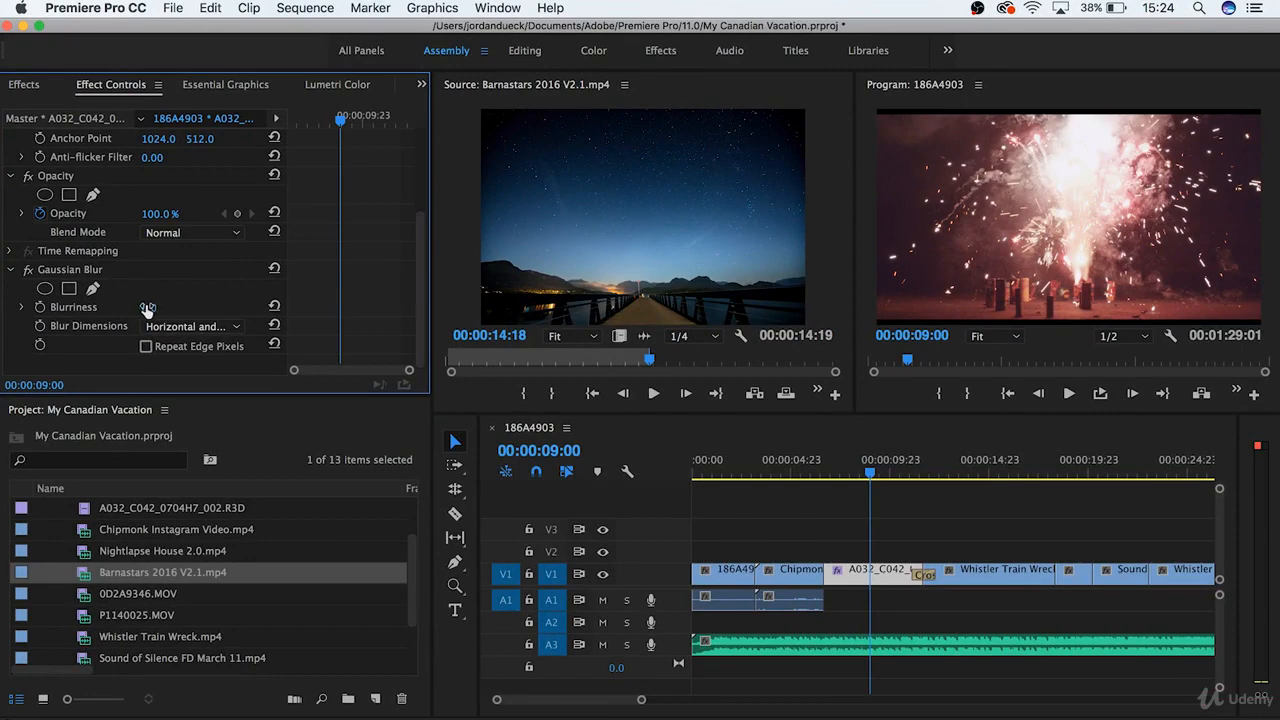
- Set the Gaussian Blur to Blurriness 79, Blur Dimensions Vertical, with Repeat Edge Pixels enabled
drag(149, 308, 228, 308)
click(200, 330)
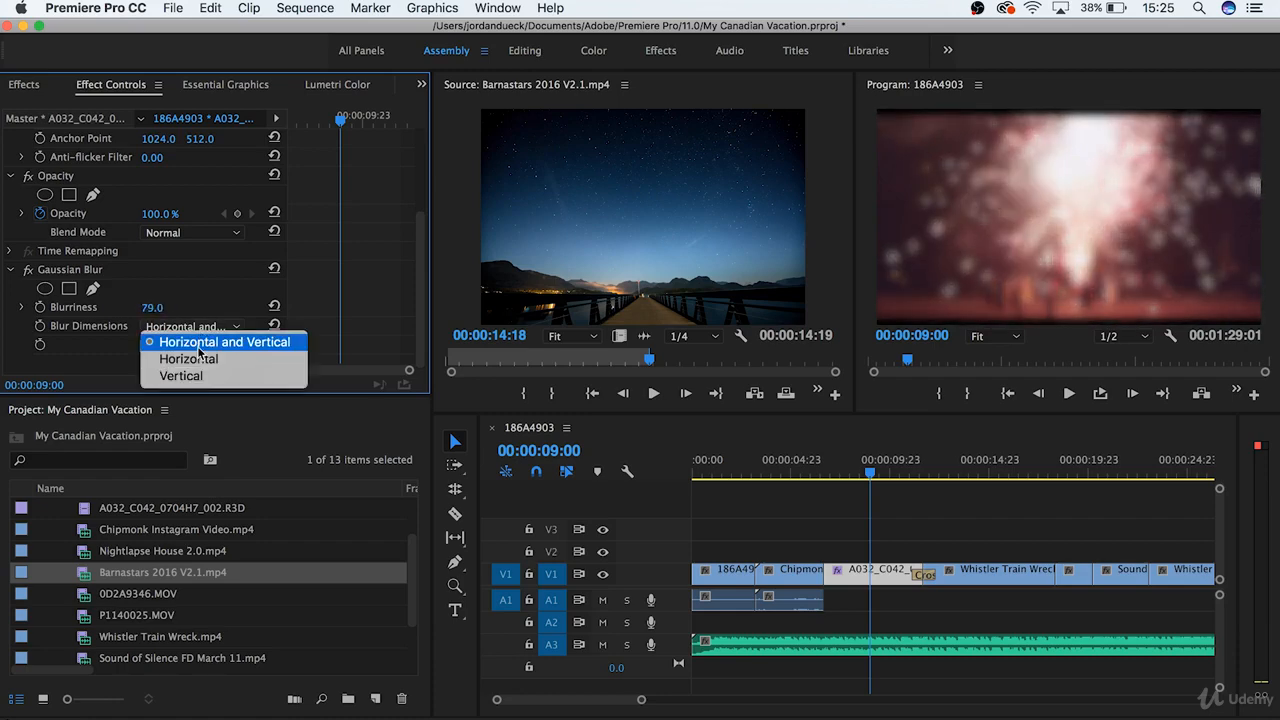
click(178, 372)
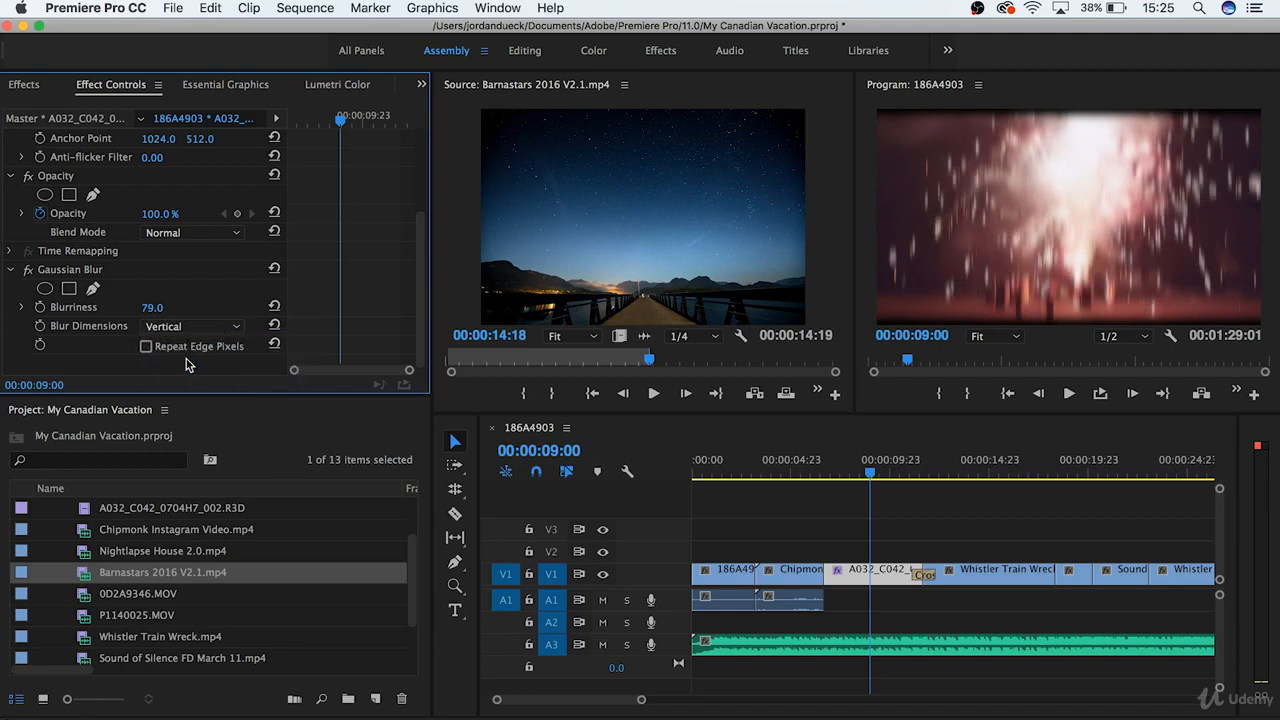
click(146, 346)
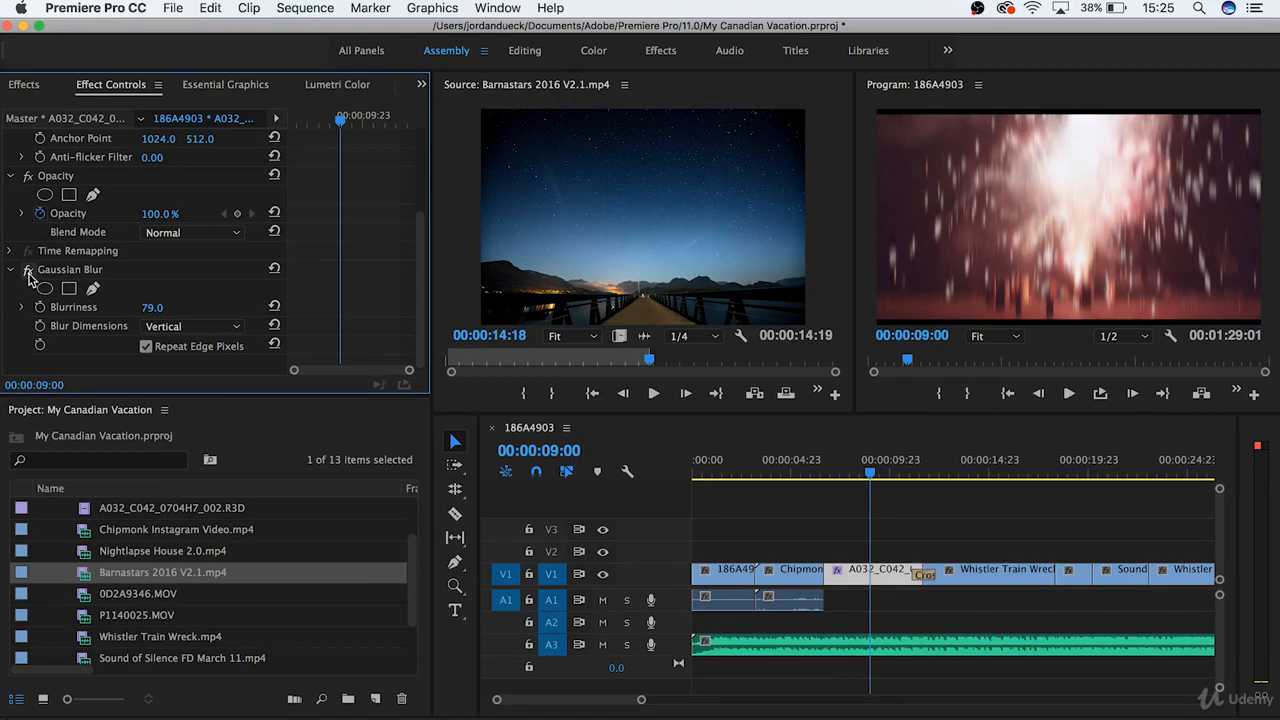
- Toggle the Gaussian Blur effect off and on to compare the clip with and without it
click(29, 271)
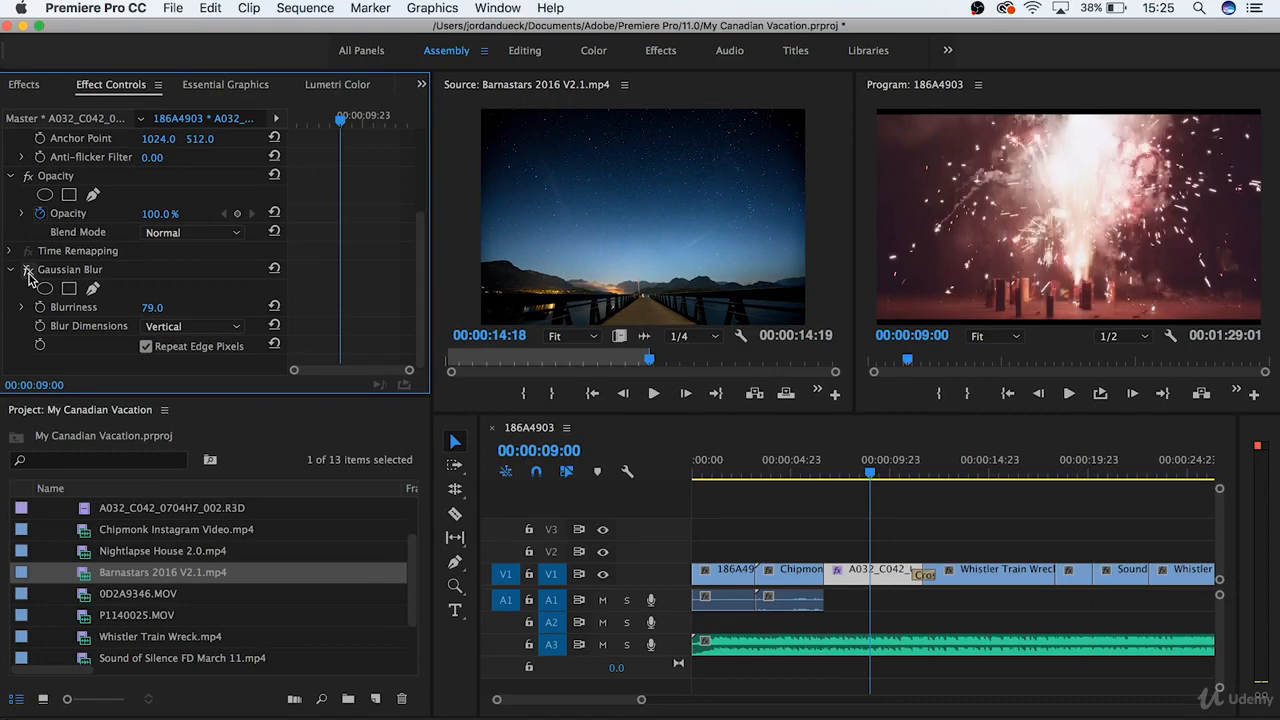
click(29, 271)
click(29, 271)
click(29, 271)
- Cut the Gaussian Blur effect from the A032_C042 clip
click(73, 280)
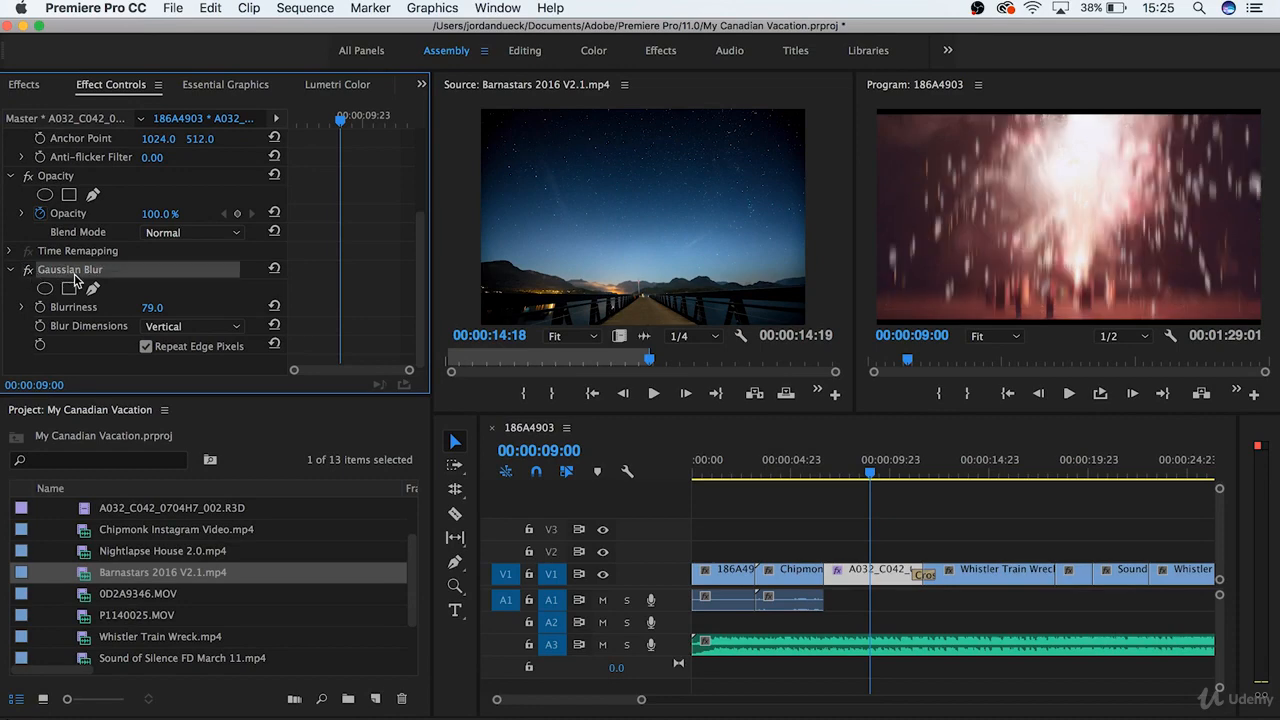
right_click(74, 280)
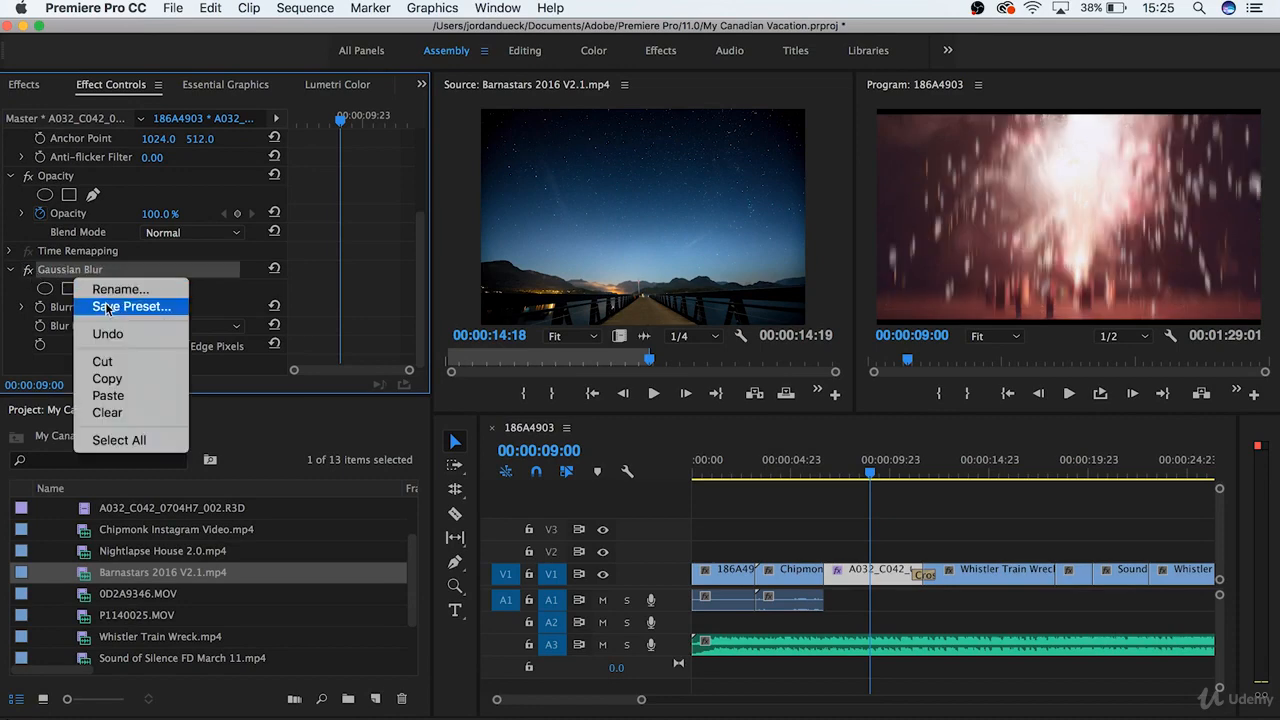
click(112, 364)
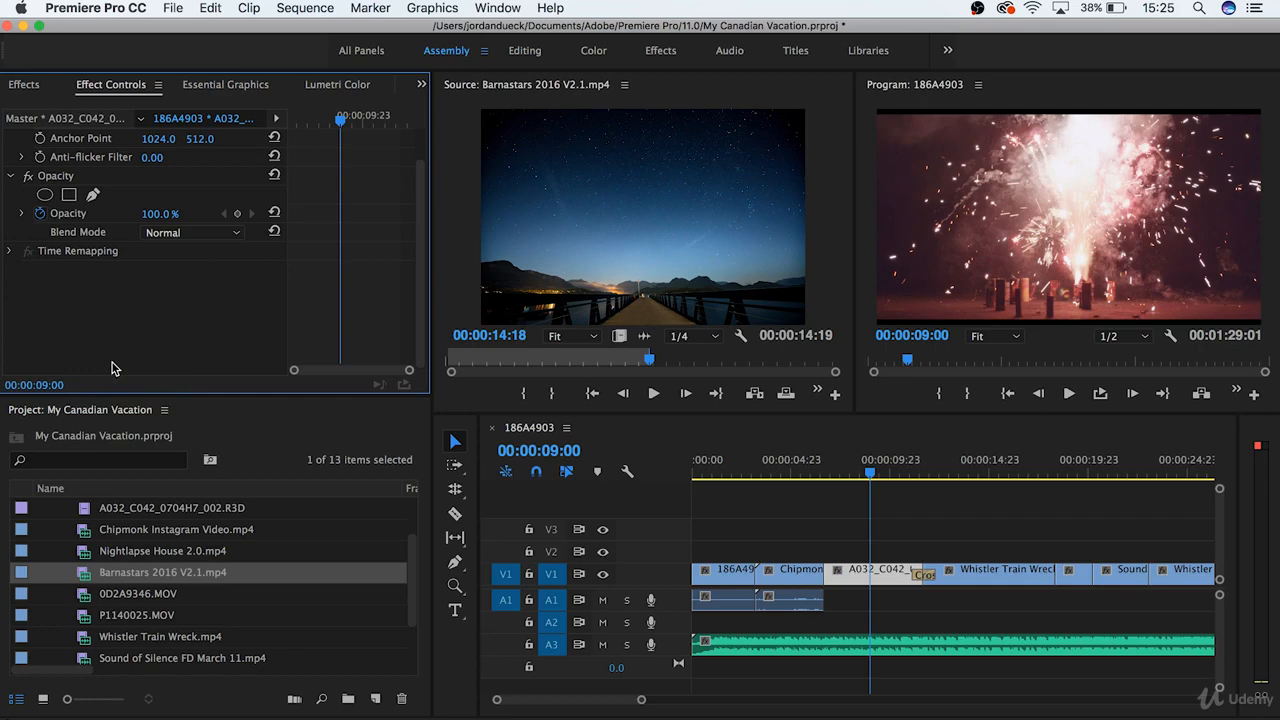
- Examine the built-in Motion, Opacity and Time Remapping effects of the A032_C042 clip
scroll(418, 232, up, 5)
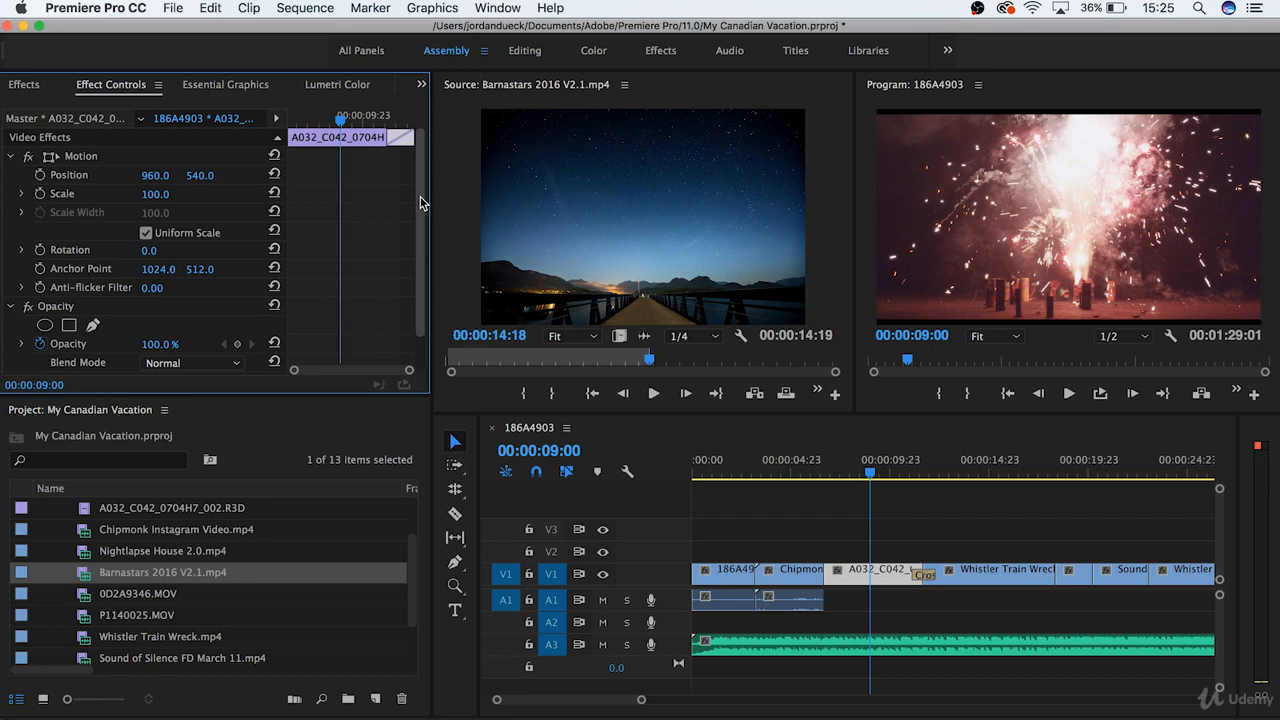
click(82, 158)
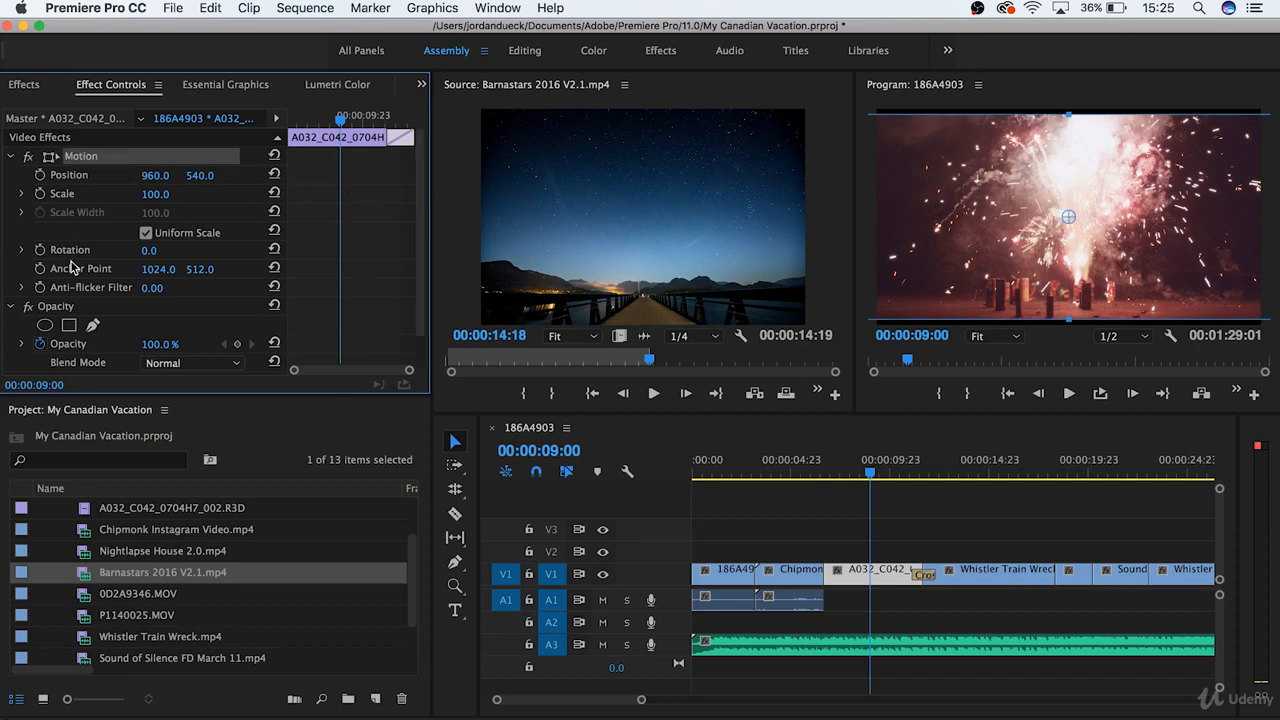
click(58, 306)
scroll(360, 290, down, 2)
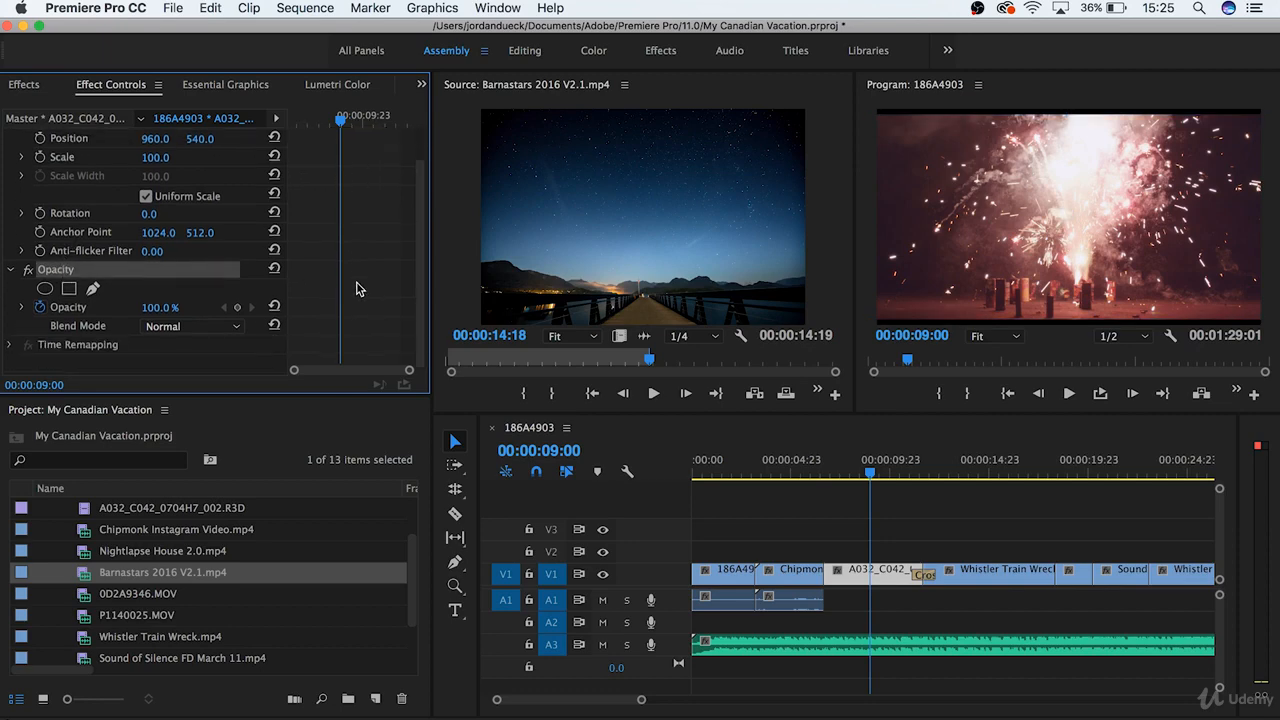
click(83, 346)
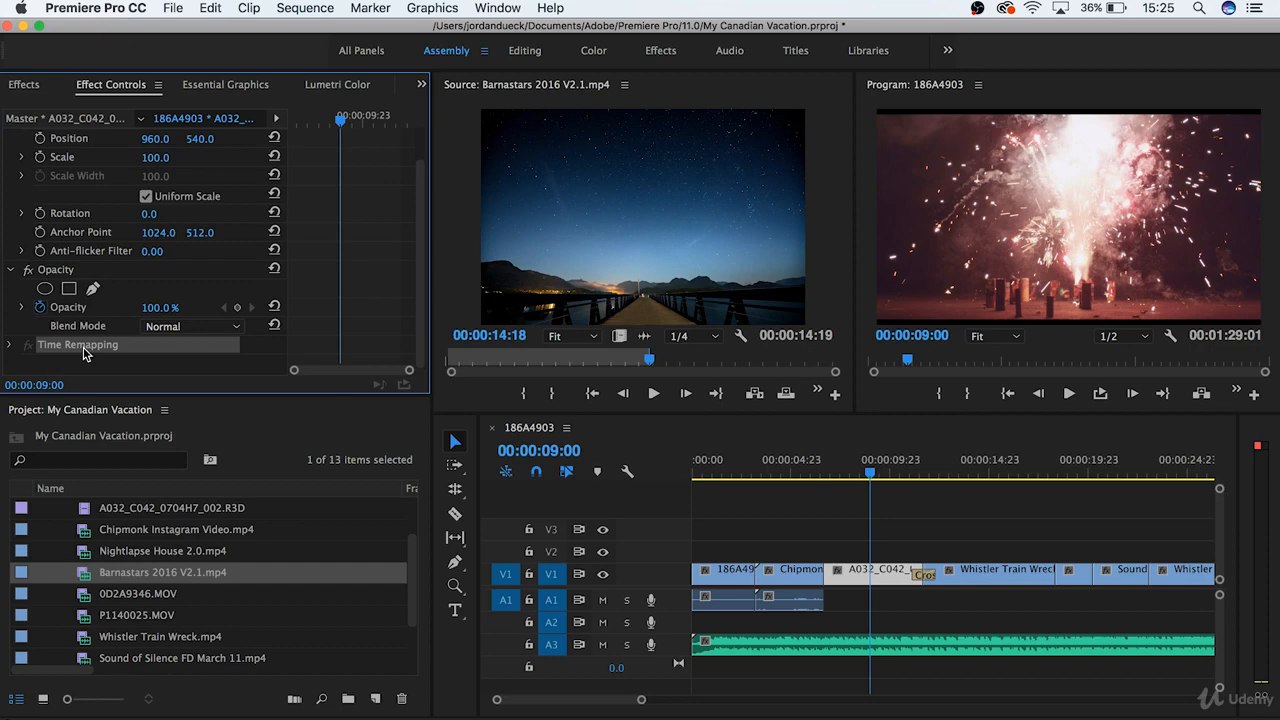
- Select the Chipmonk Instagram Video clip in the timeline and review its video and audio effects
click(802, 598)
drag(420, 222, 423, 279)
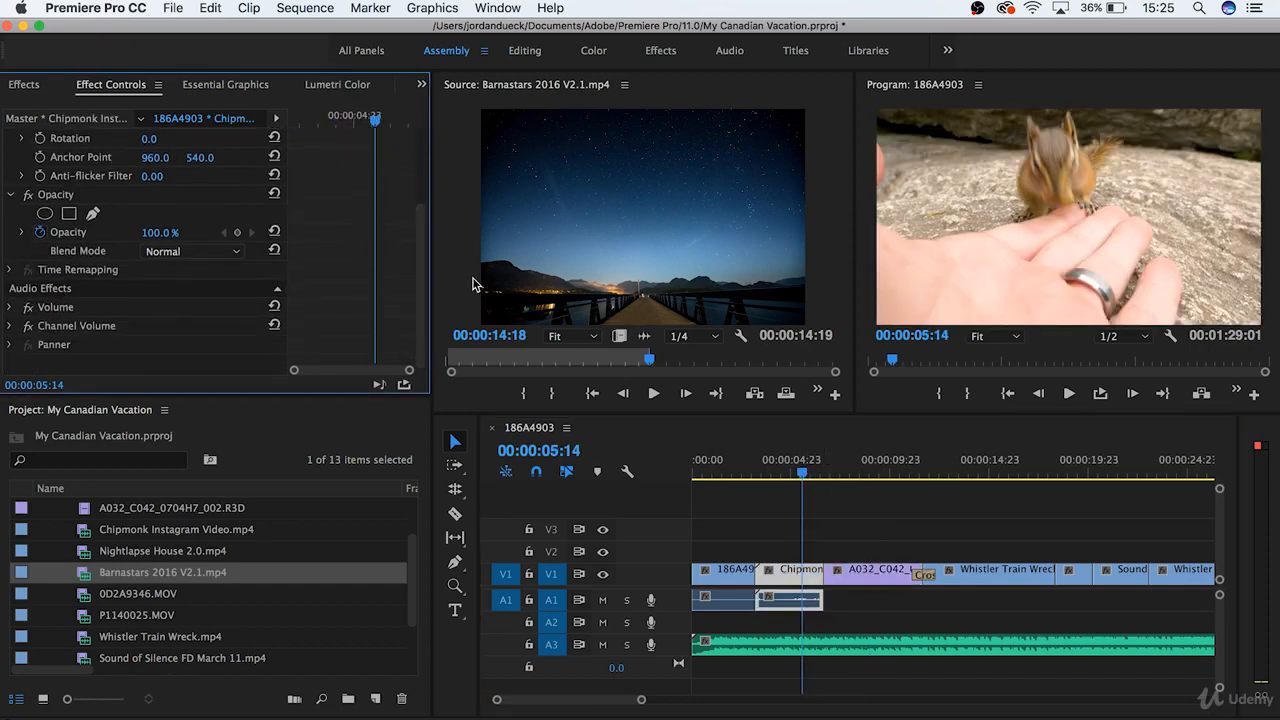
scroll(416, 210, up, 5)
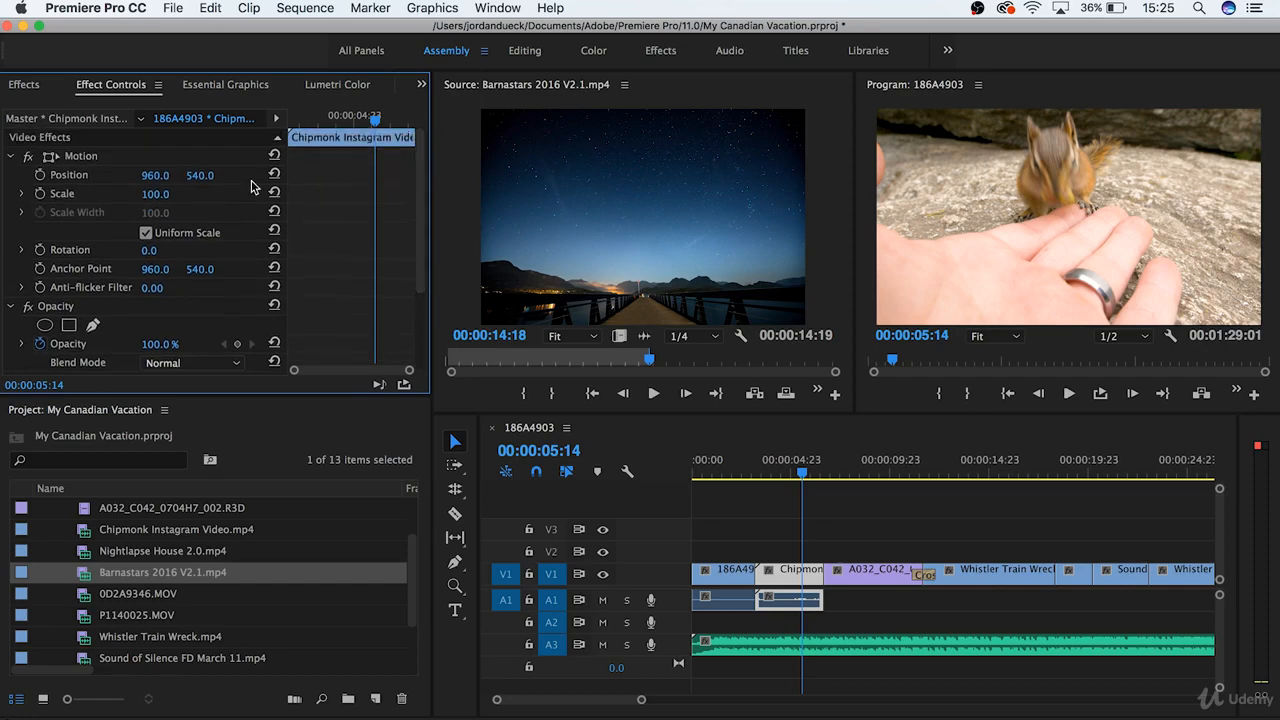
- Try different Position, Scale and Rotation values on the Chipmonk Instagram Video clip, undoing each change
drag(144, 176, 254, 176)
key(super+z)
key(super+z)
drag(155, 194, 125, 194)
key(super+z)
mouse_move(149, 251)
mouse_down()
mouse_move(171, 251)
mouse_move(69, 251)
mouse_move(170, 251)
mouse_up()
key(super+z)
- Try out the Opacity value of the Chipmonk clip at 00:00:05:14, leaving it at 100%
mouse_move(155, 344)
mouse_down()
mouse_move(90, 344)
mouse_move(165, 344)
mouse_up()
scroll(328, 323, down, 3)
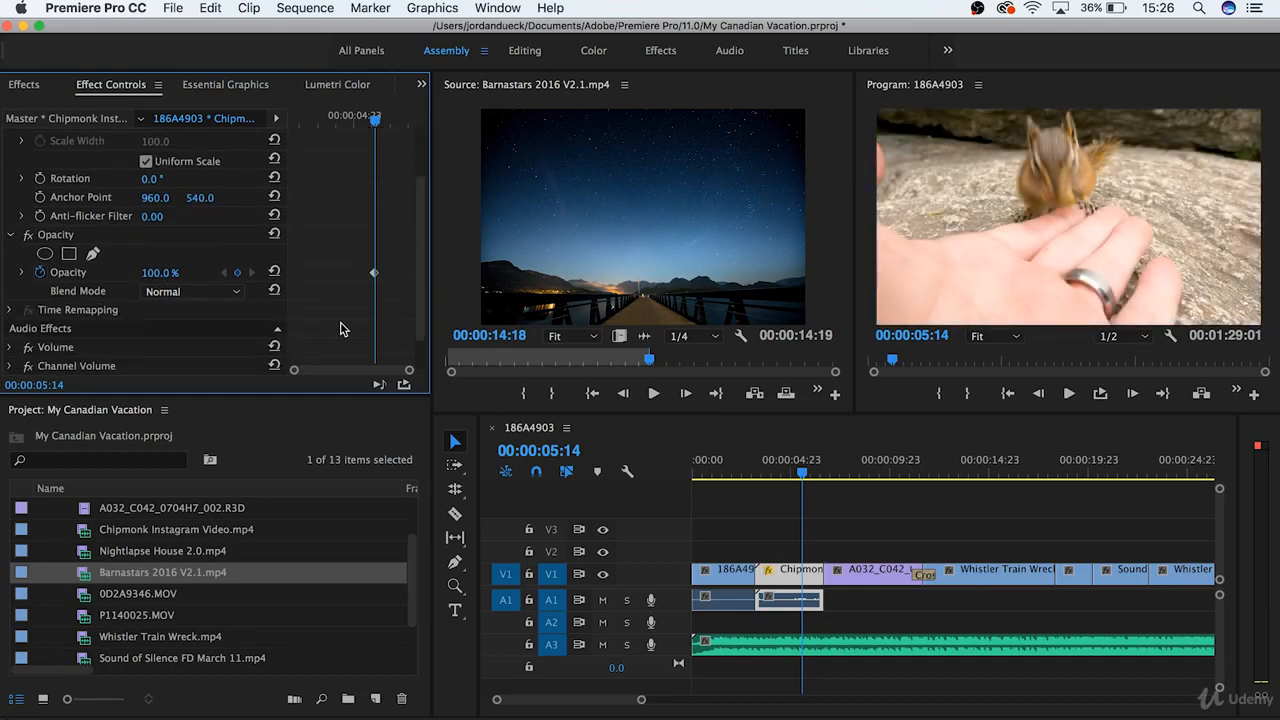
scroll(340, 328, up, 3)
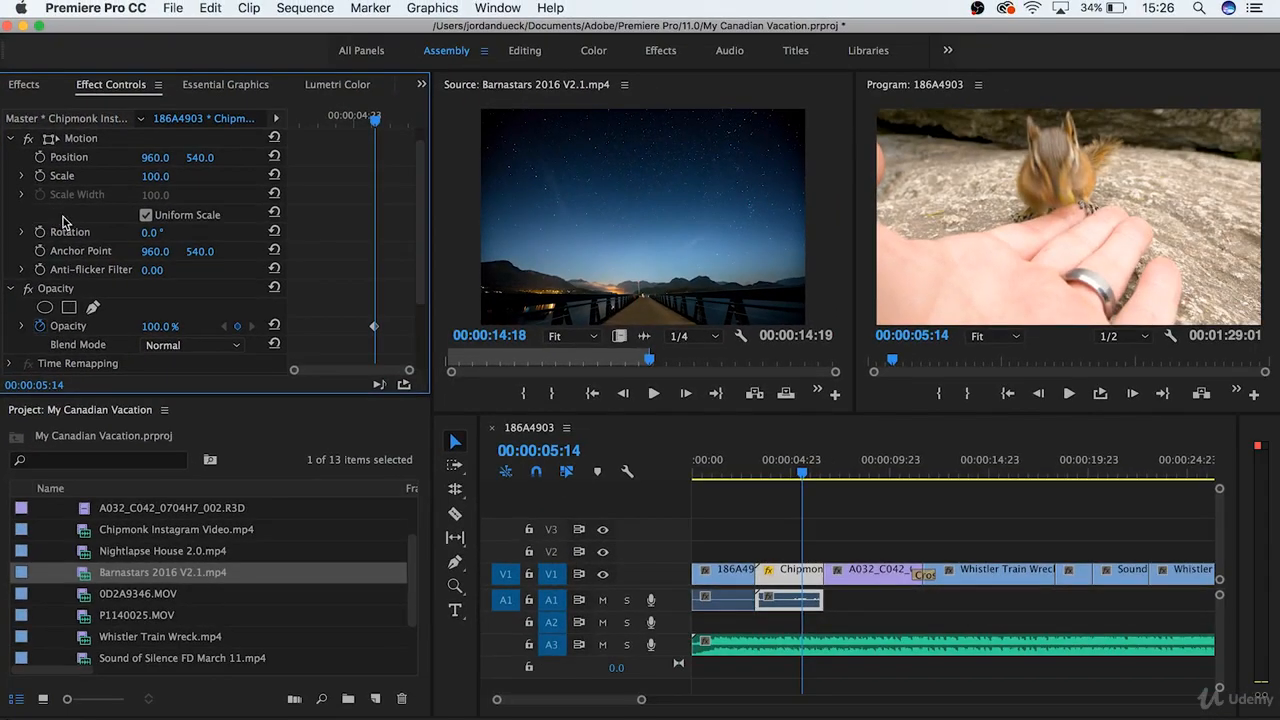
- Add a Scale keyframe of 100 at the start of the Chipmonk clip and nudge it slightly forward in time
drag(786, 473, 762, 476)
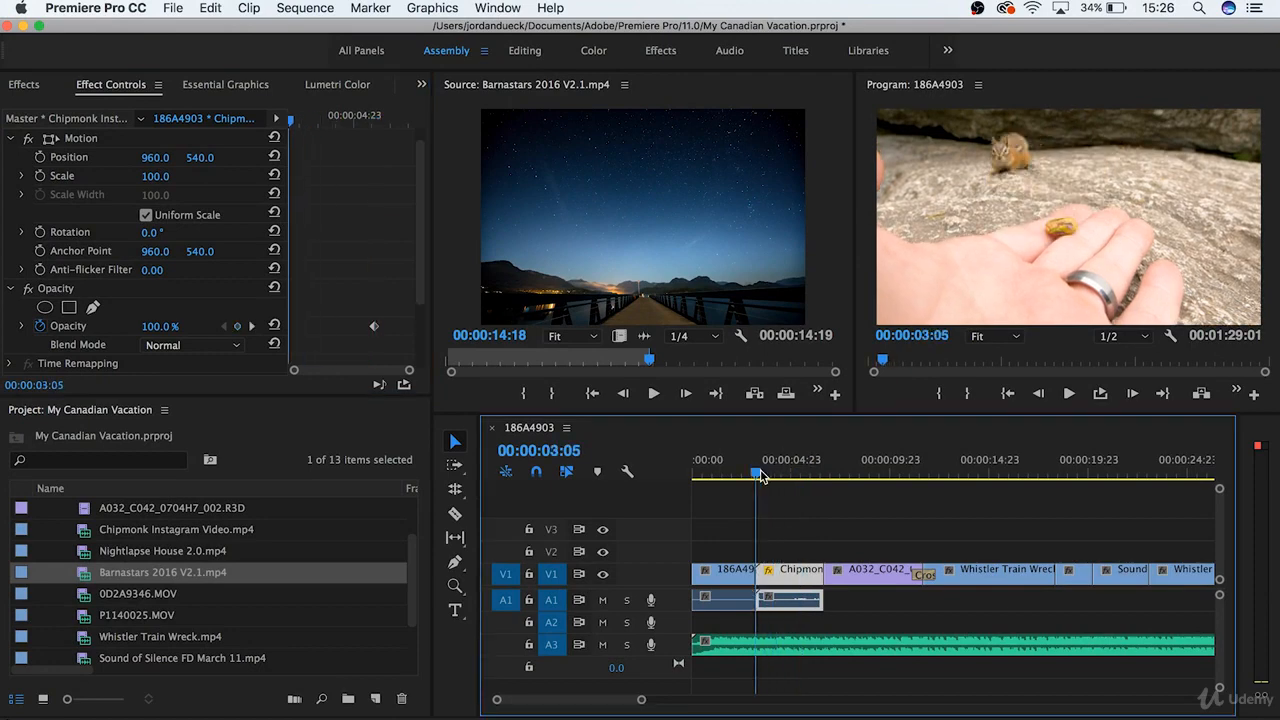
click(40, 177)
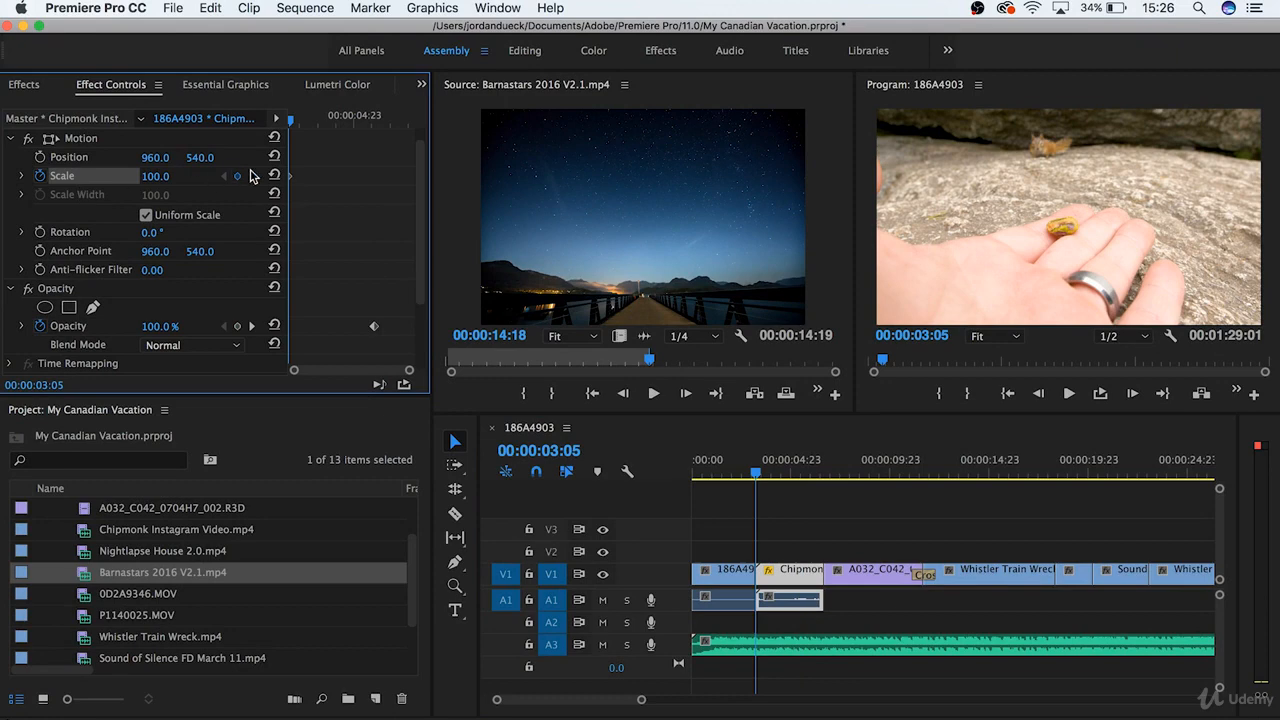
key(equal)
key(equal)
key(equal)
drag(291, 178, 299, 179)
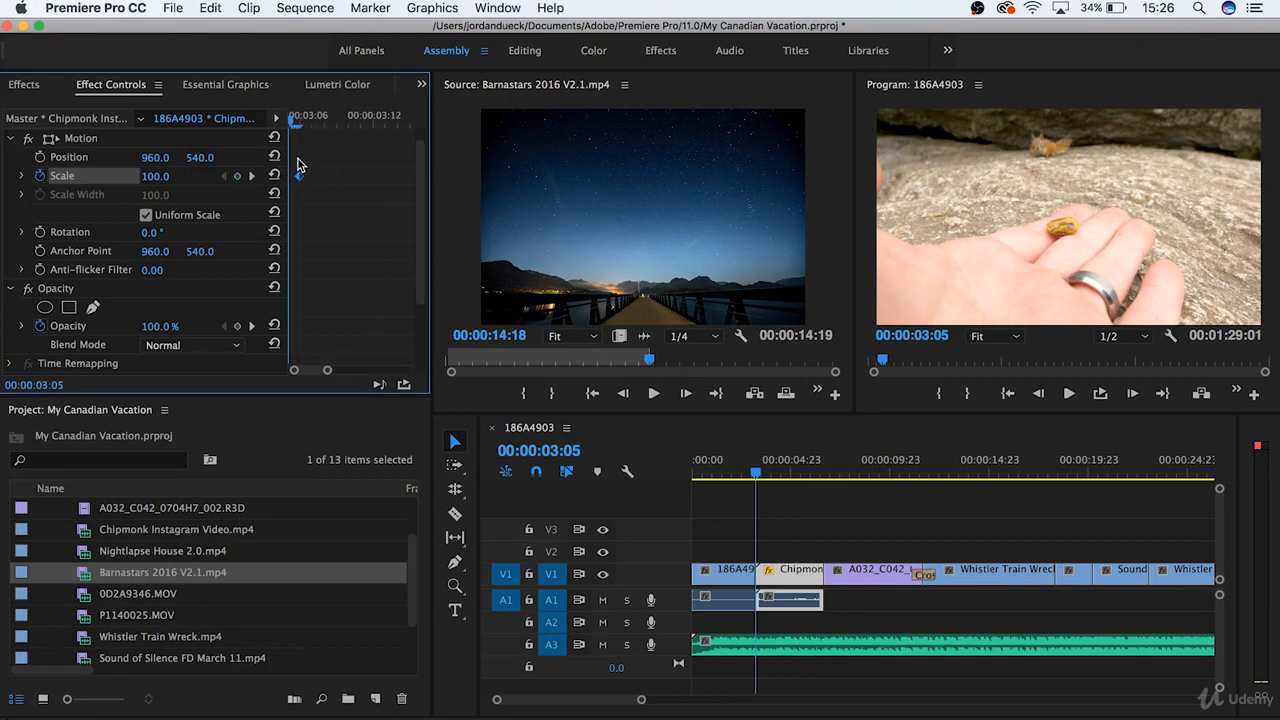
drag(296, 122, 302, 122)
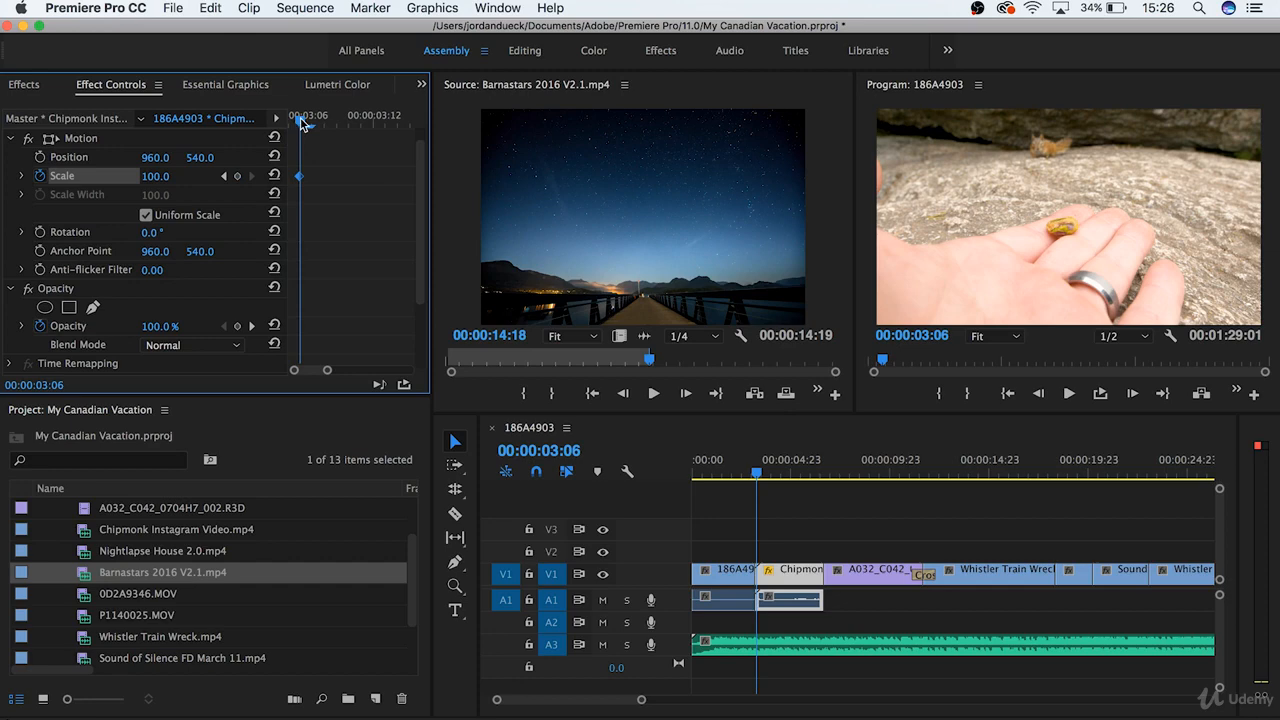
drag(302, 122, 404, 121)
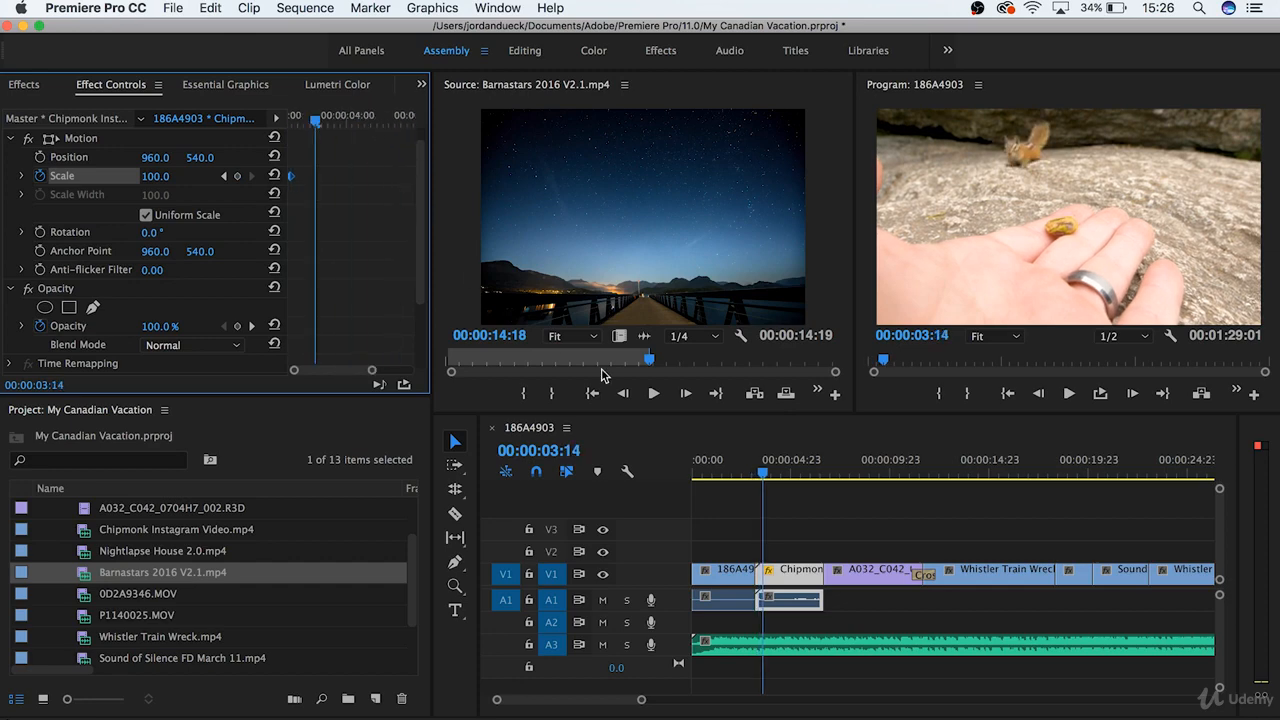
- Set the clip's Scale to 50 at 00:00:05:22 and play back the shrinking animation
drag(762, 470, 809, 472)
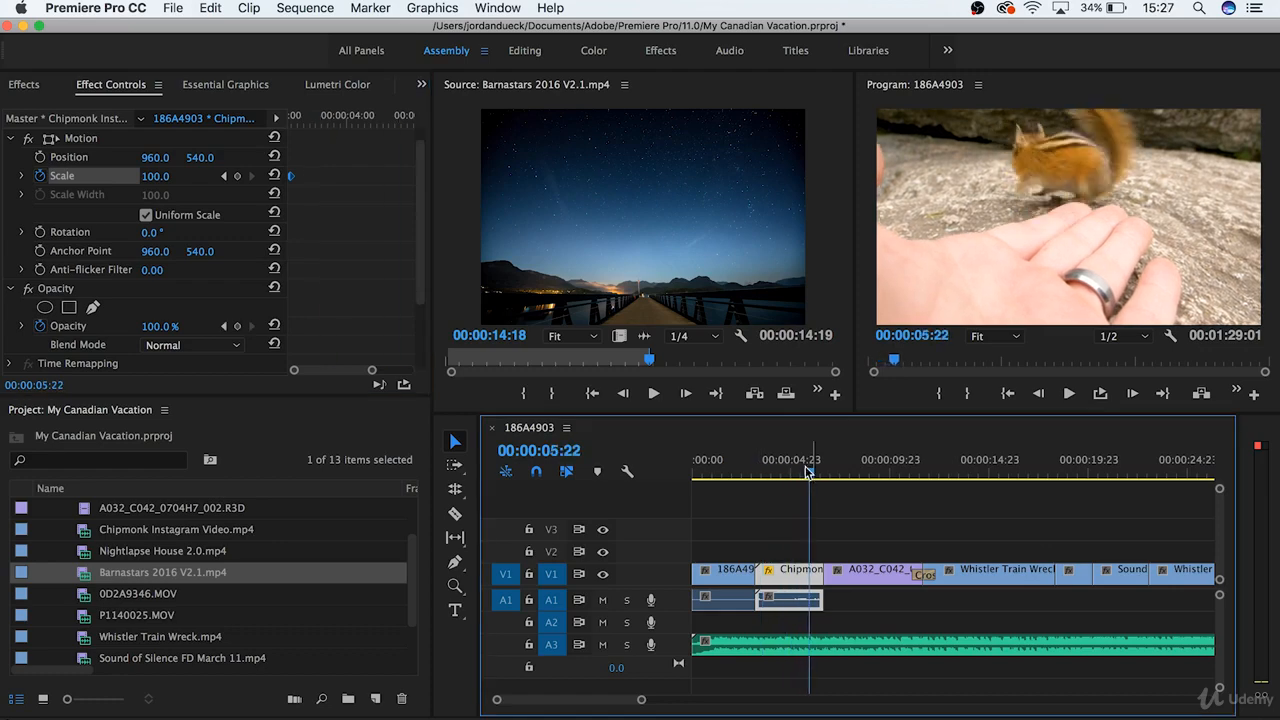
drag(165, 177, 118, 177)
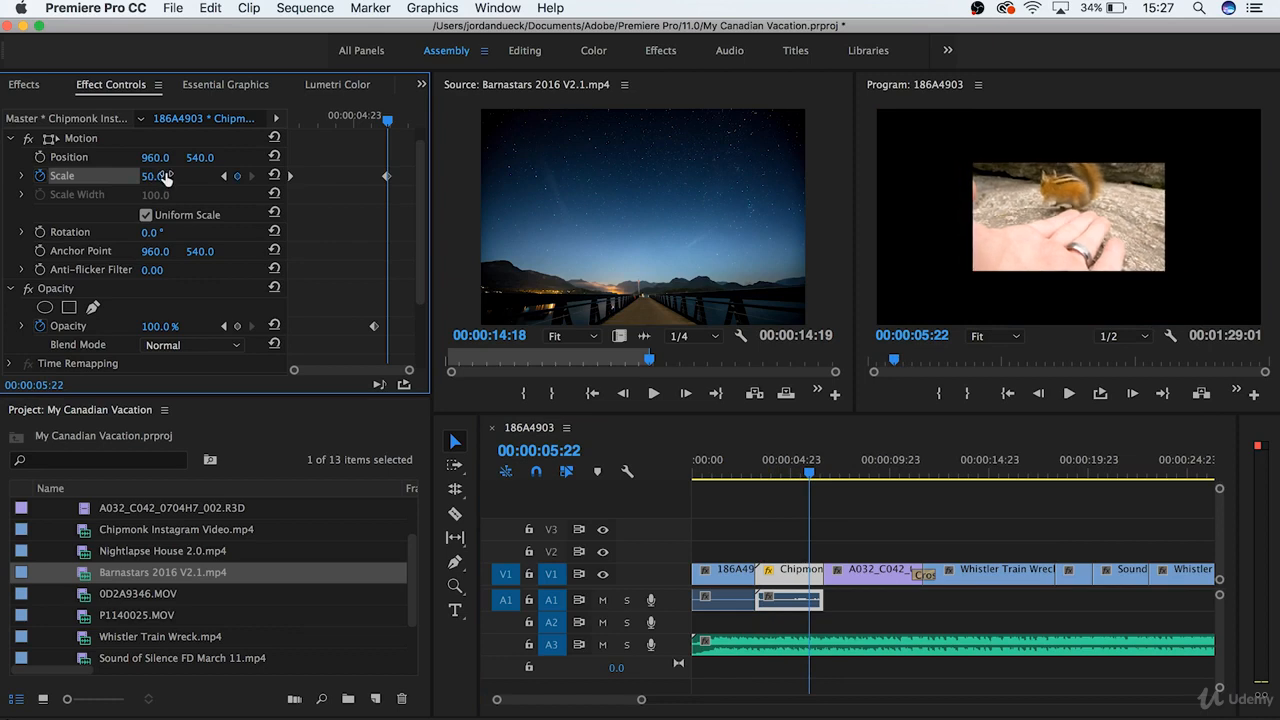
click(765, 477)
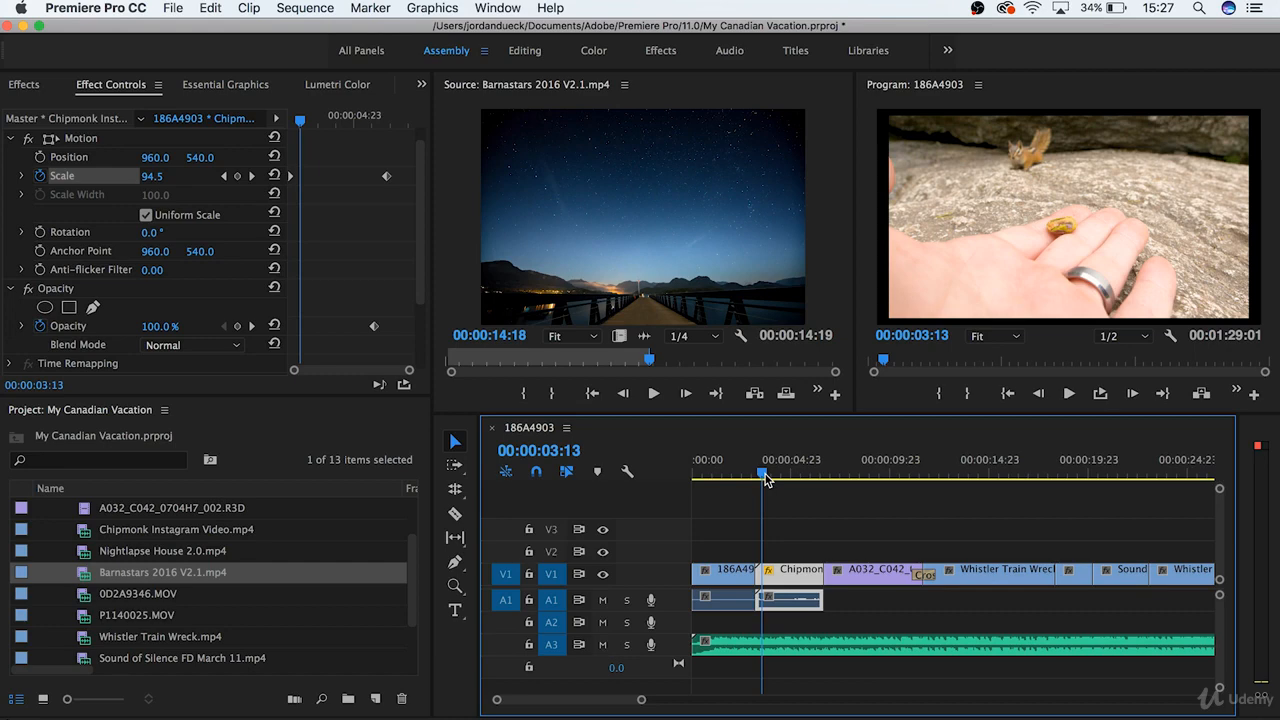
key(space)
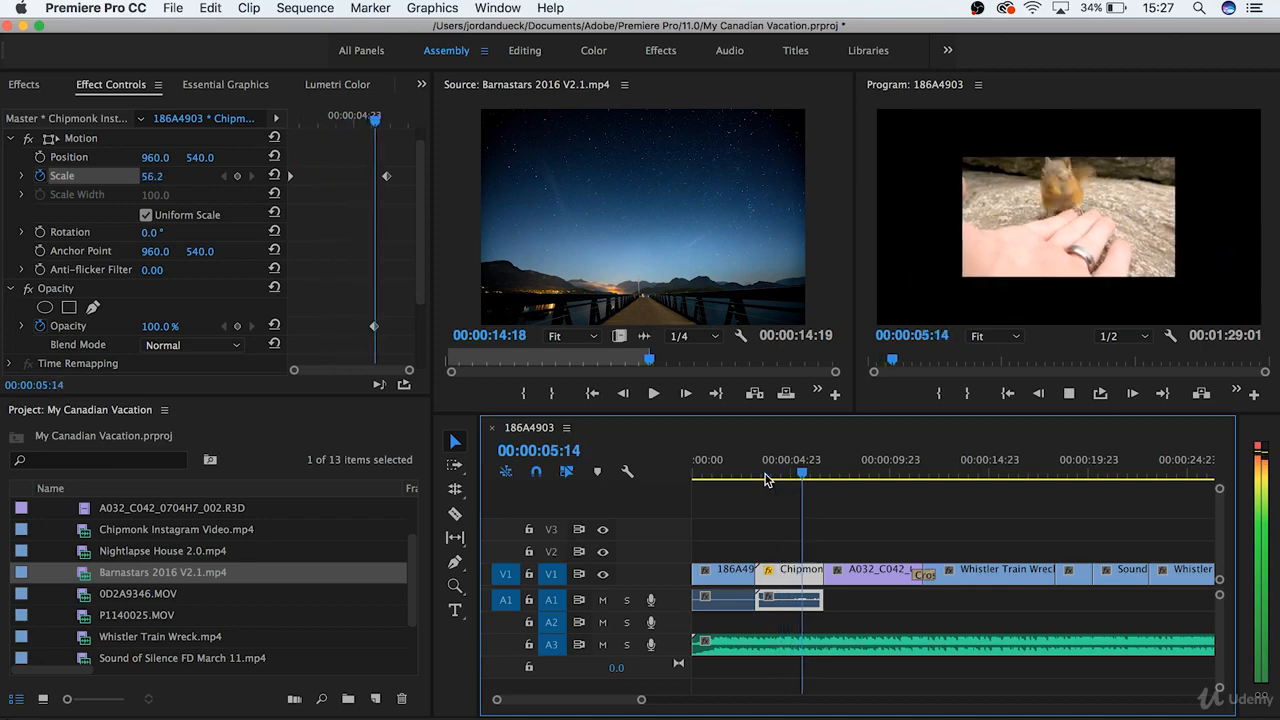
key(space)
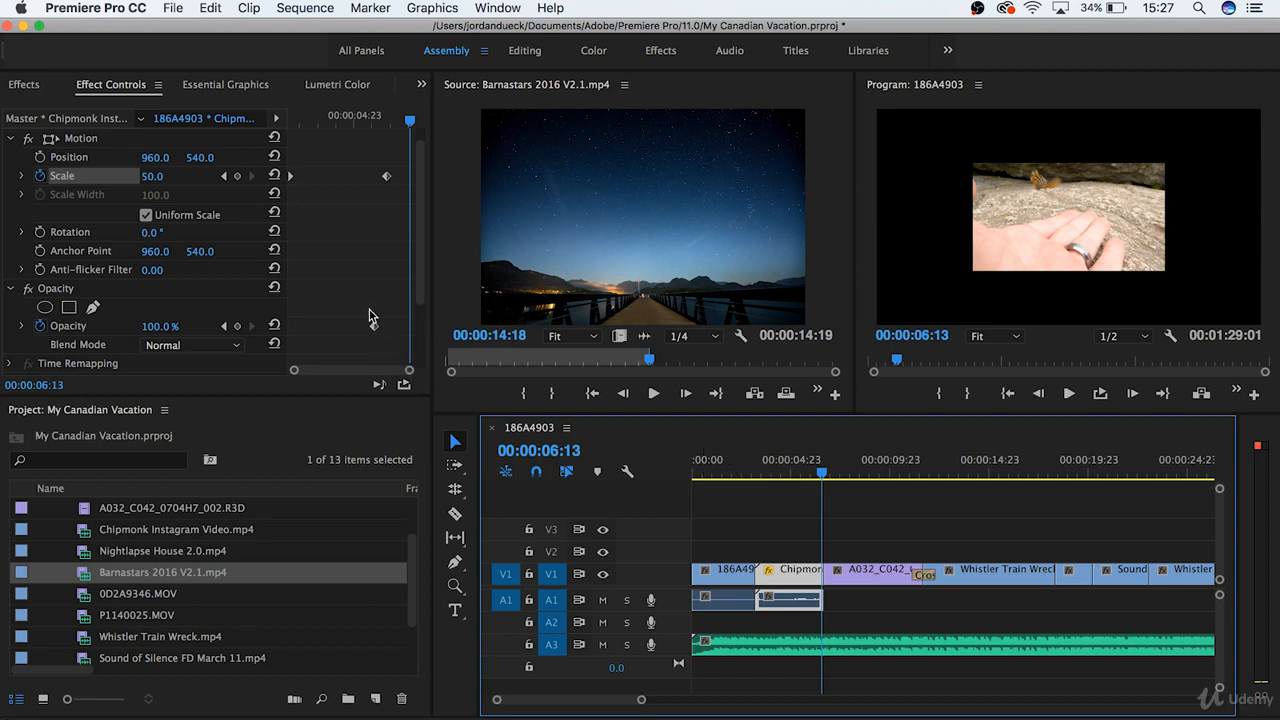
- Clear the existing Opacity keyframes and restart the Opacity animation with a 100% keyframe at 00:00:05:14
drag(379, 119, 375, 119)
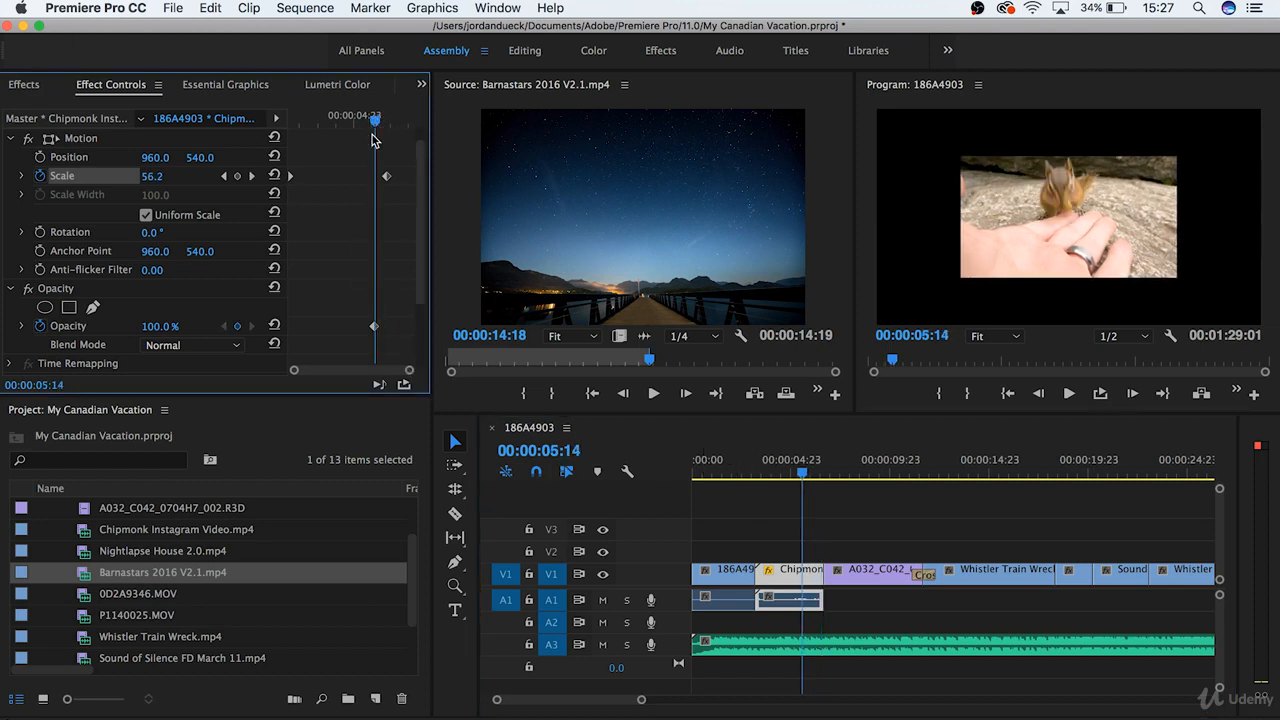
click(40, 326)
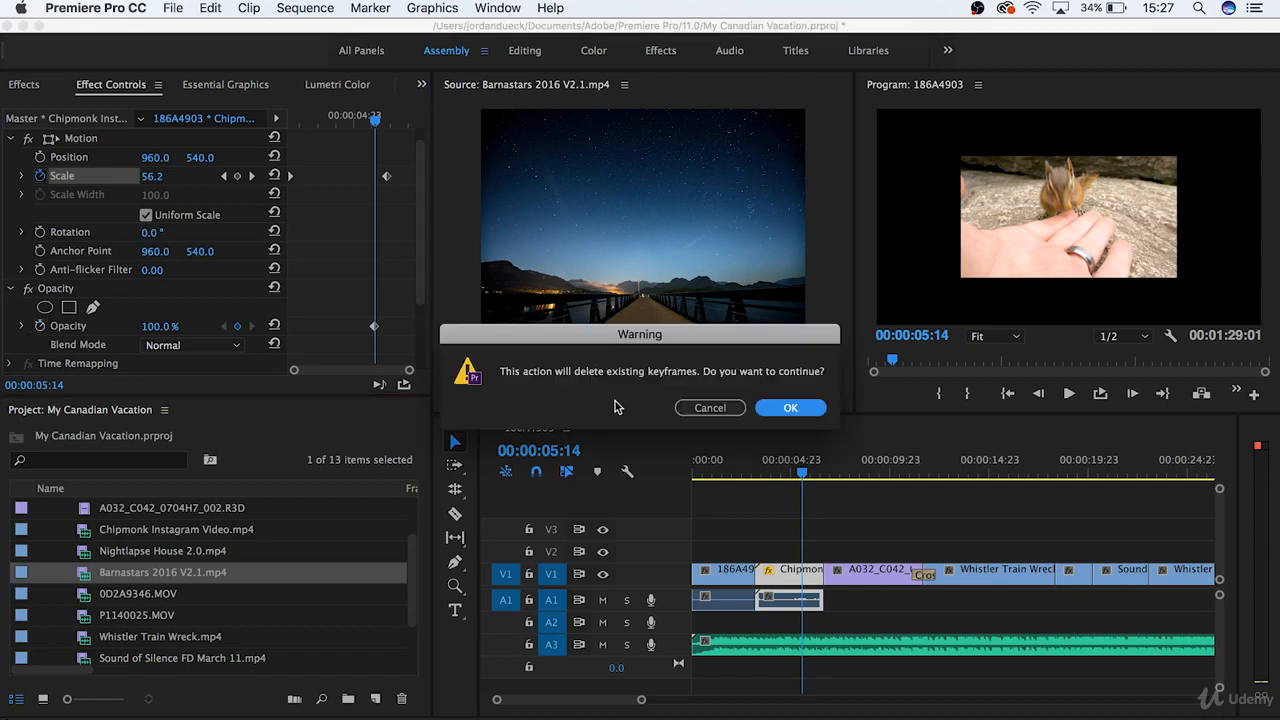
click(786, 407)
click(40, 326)
- Set the Opacity to 0% near the end of the Chipmonk clip and play back the fade-out
drag(801, 474, 818, 474)
drag(162, 327, 66, 327)
click(795, 468)
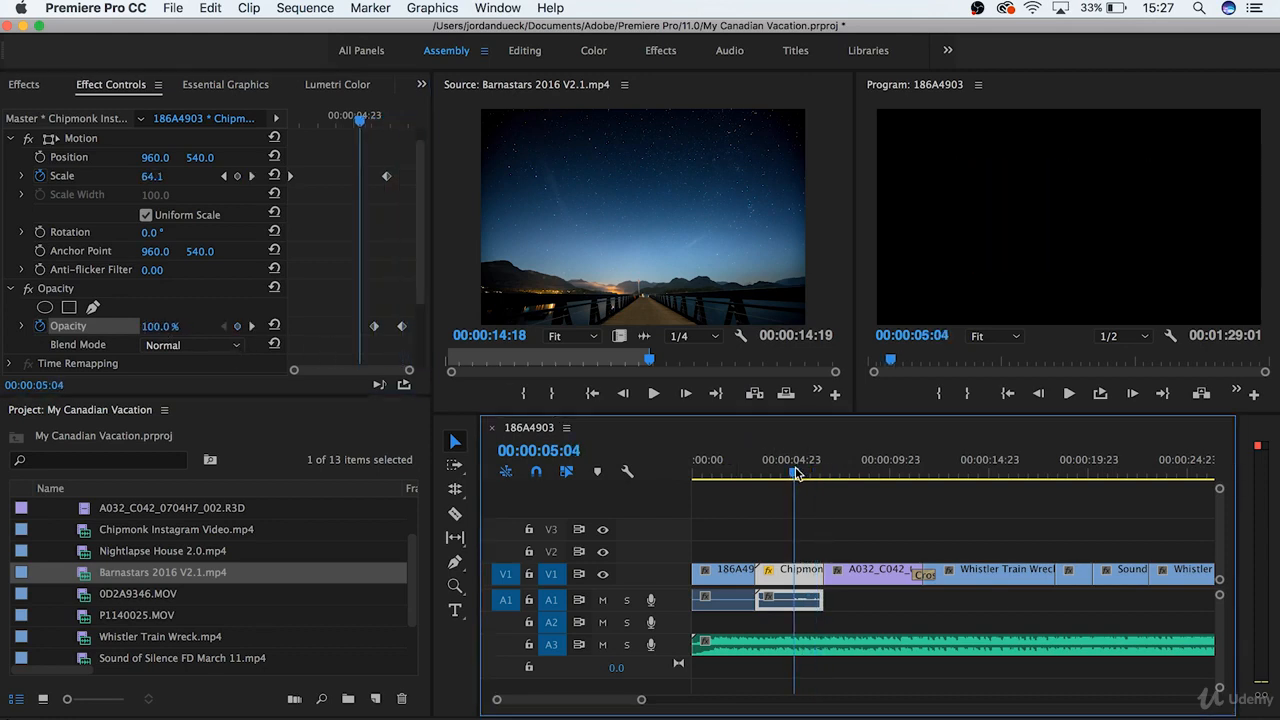
key(space)
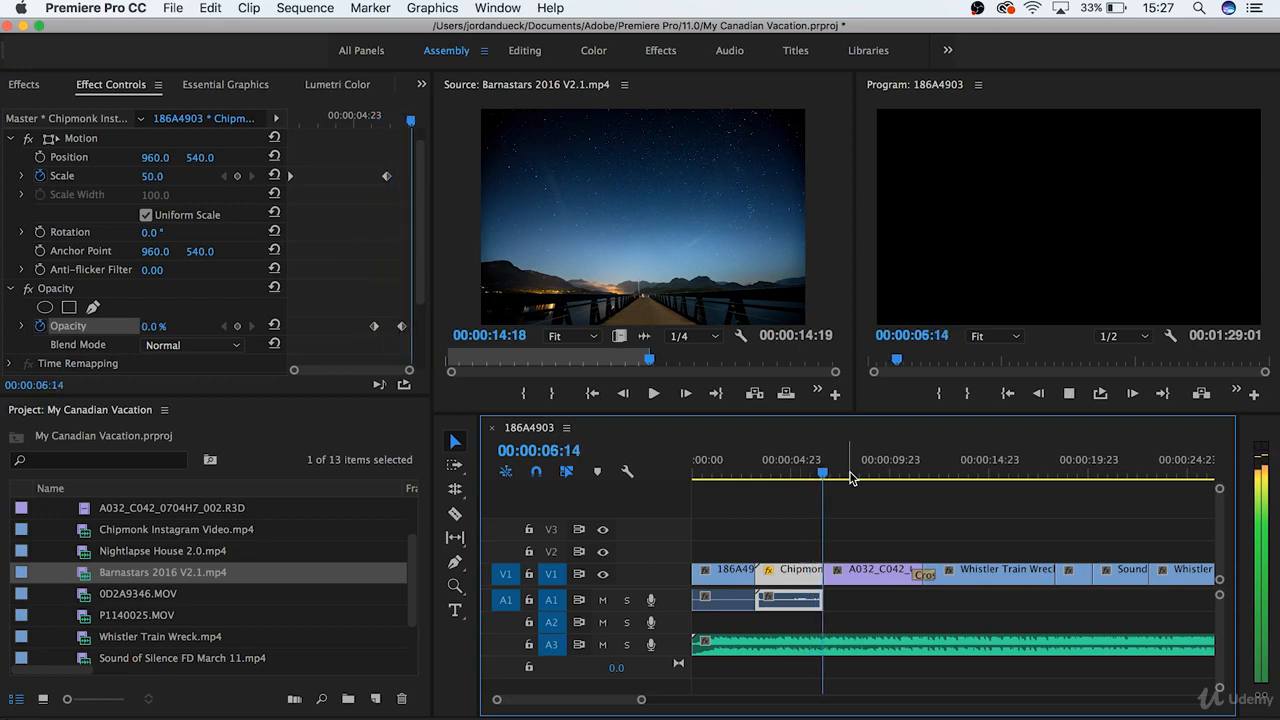
key(space)
- Reset the clip's Opacity and Motion effects to their default values at 00:00:05:02
click(796, 474)
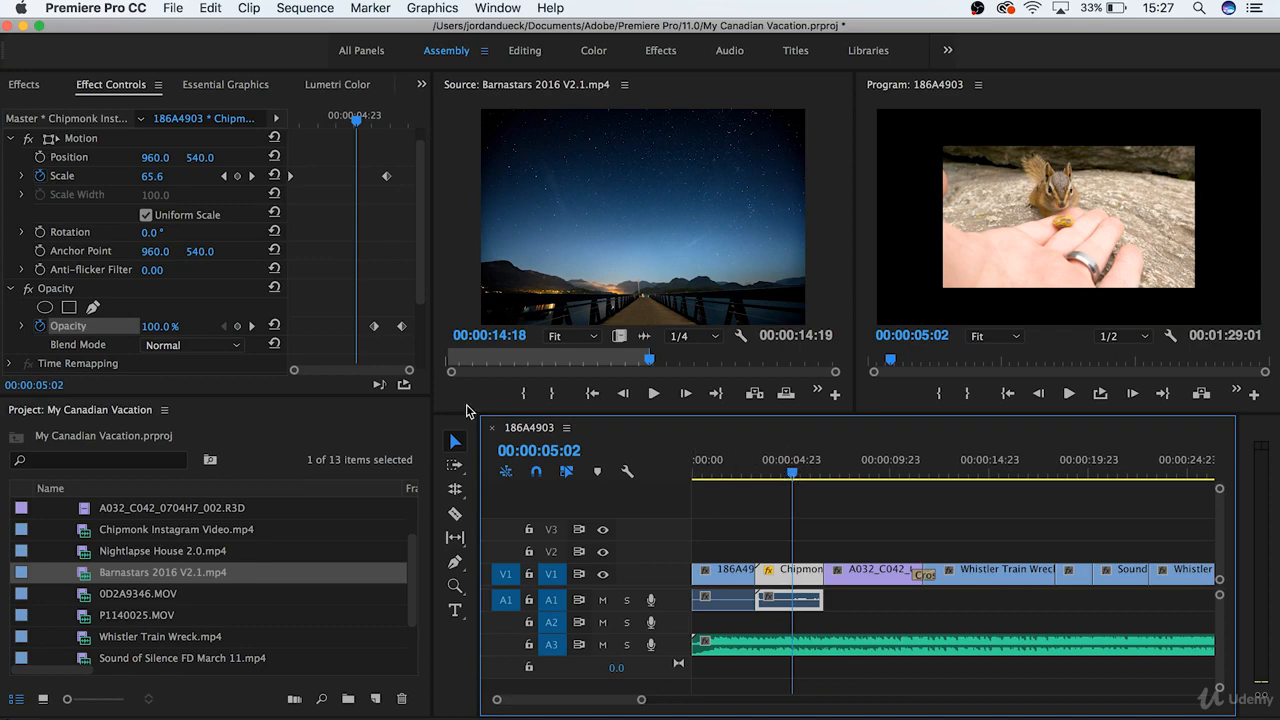
click(274, 287)
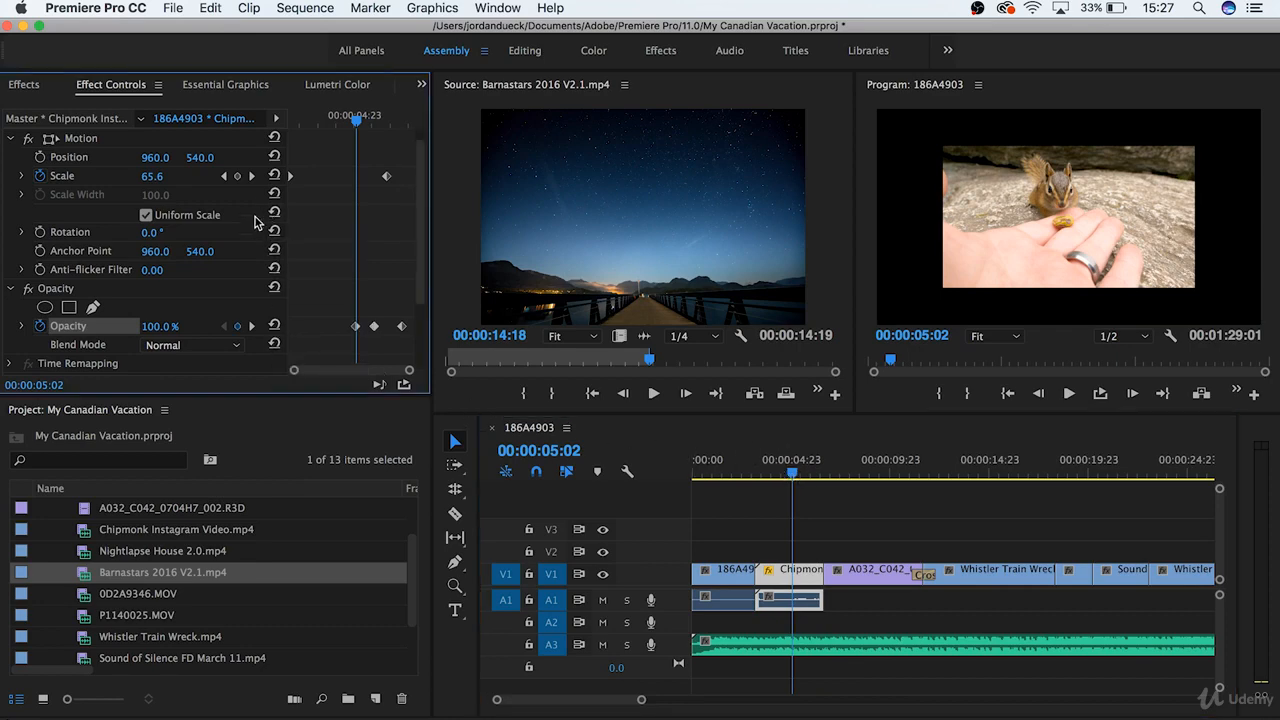
click(274, 138)
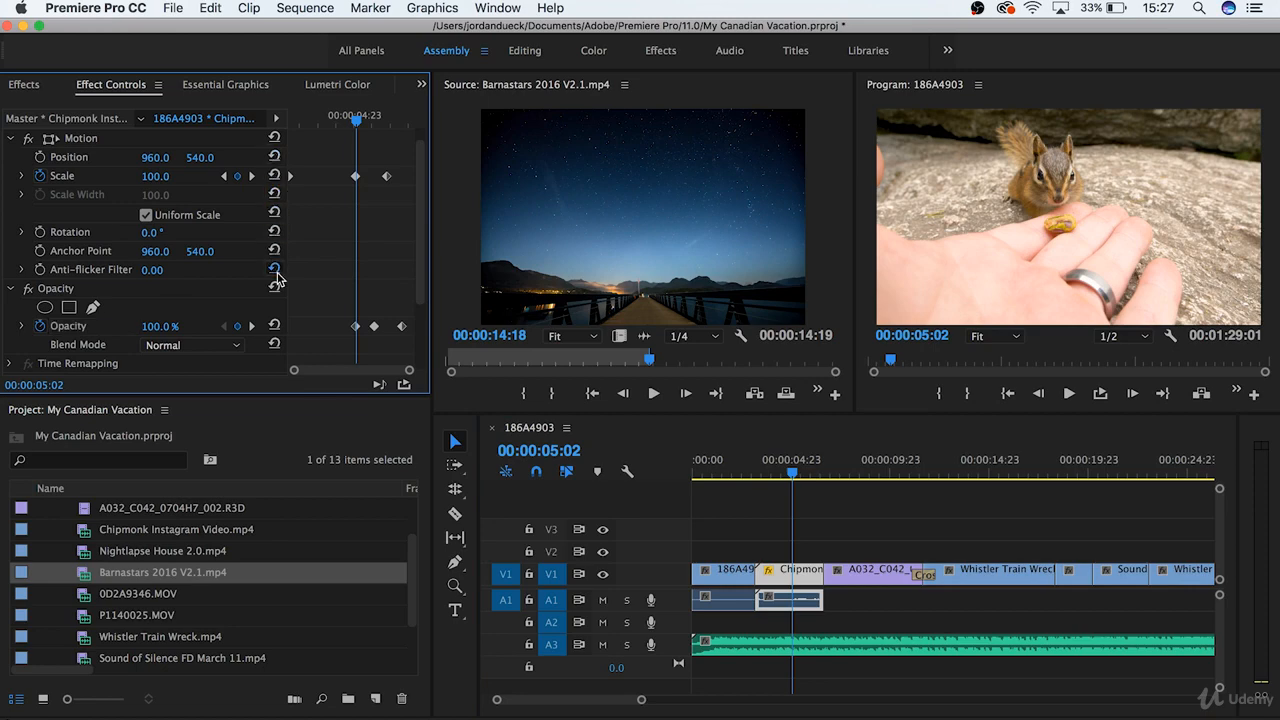
- Turn off keyframe animation for Opacity and Scale on the Chipmonk clip, deleting all their keyframes
click(40, 326)
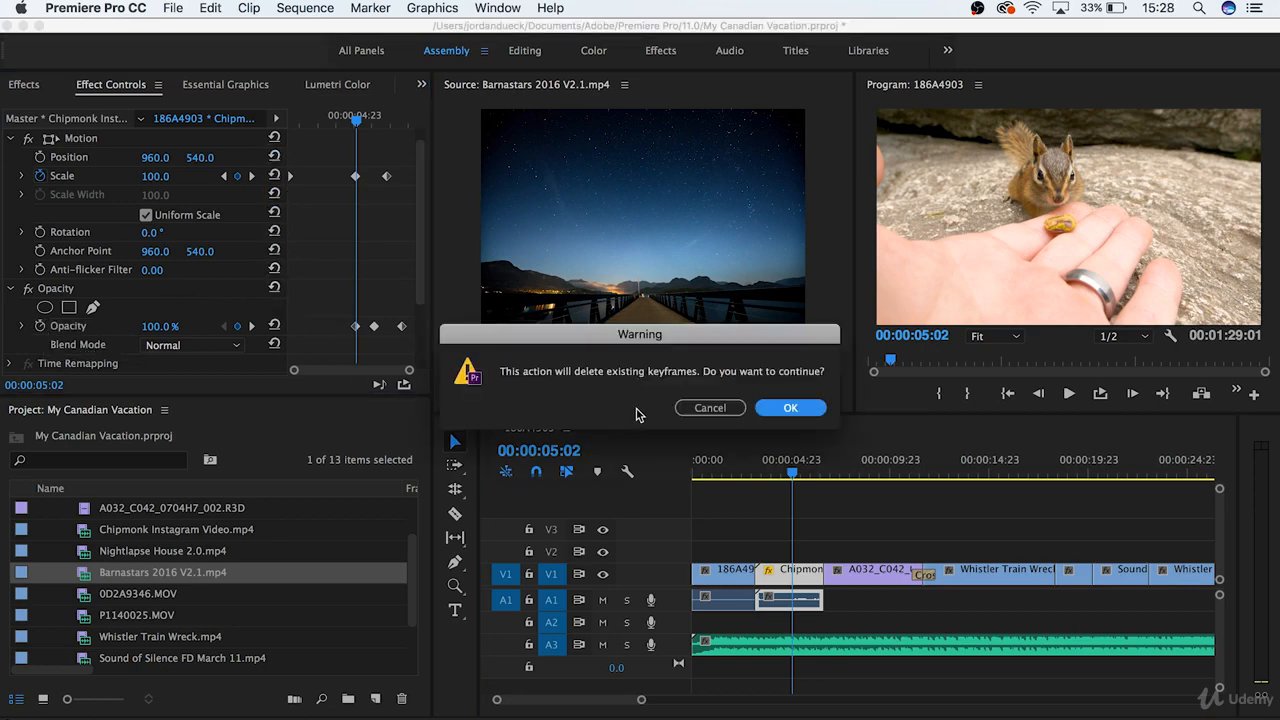
click(783, 412)
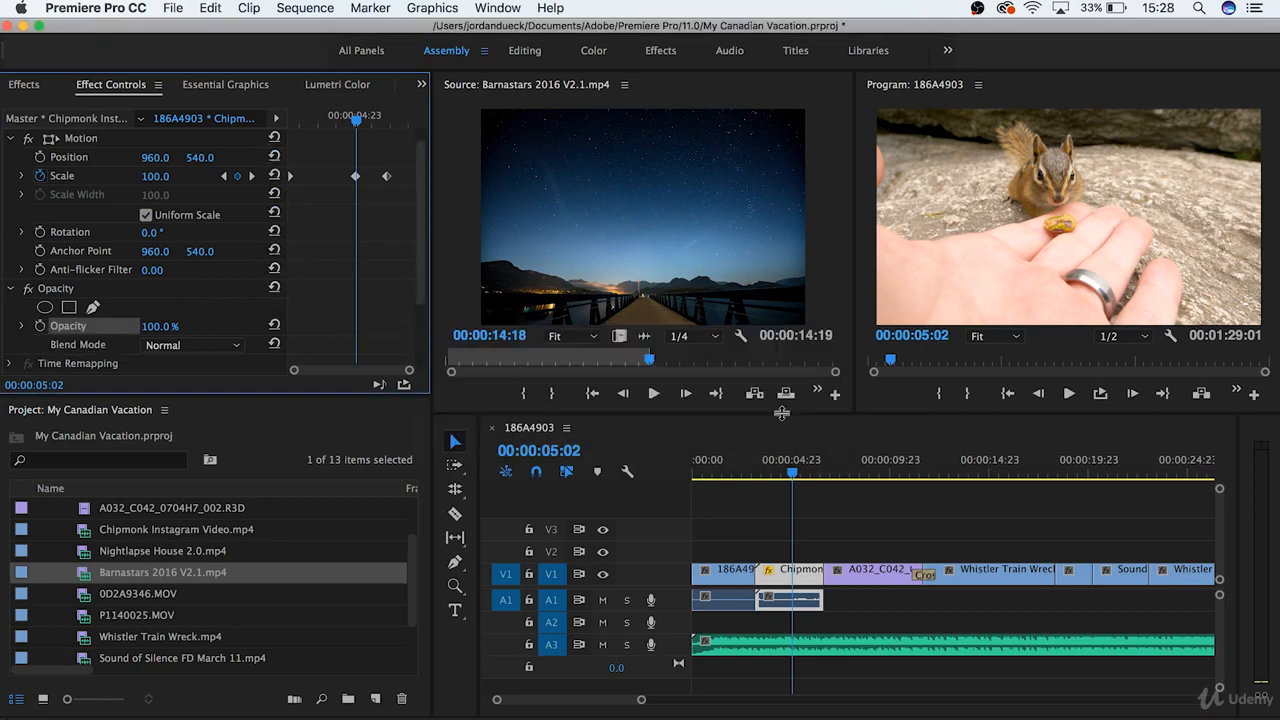
click(40, 175)
click(790, 407)
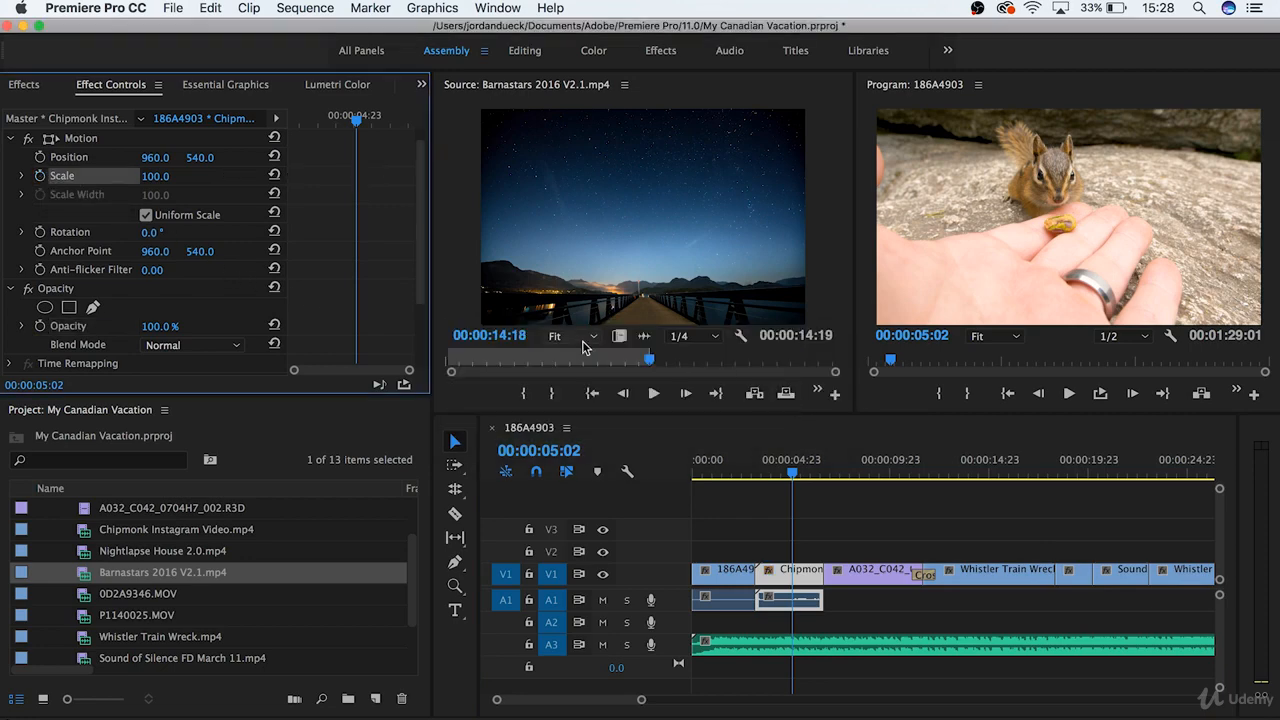
scroll(396, 285, up, 1)
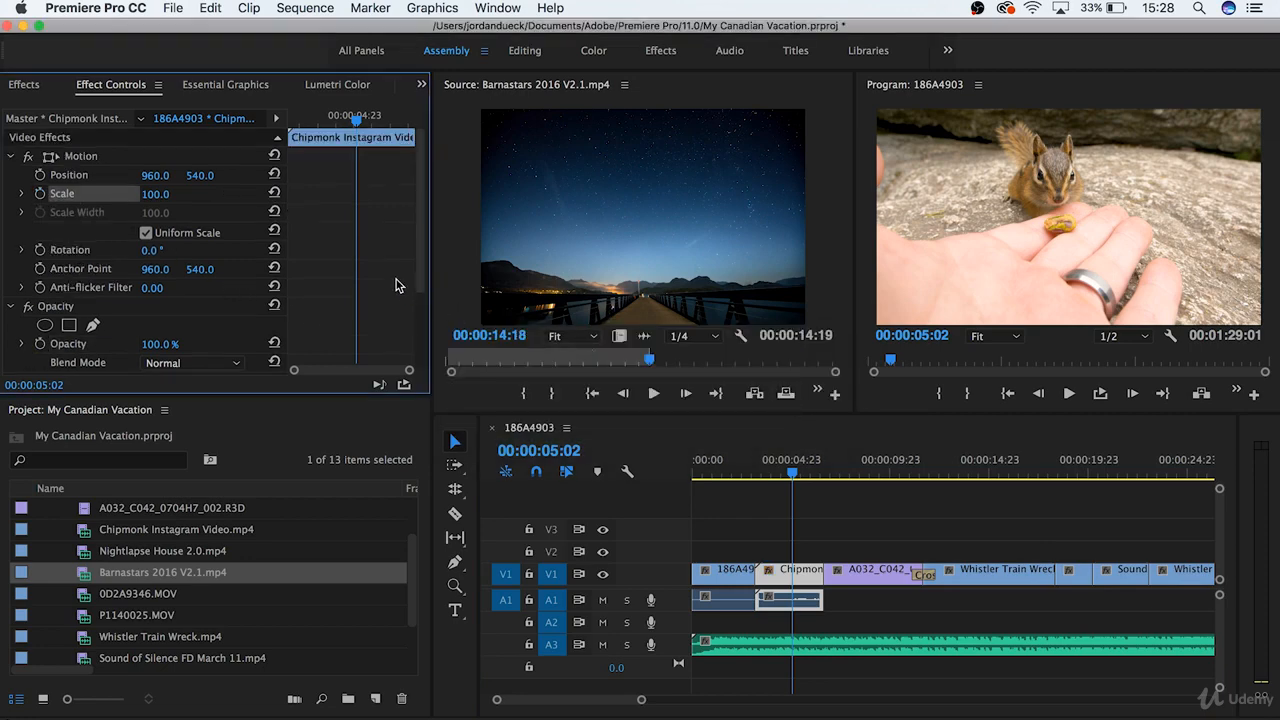